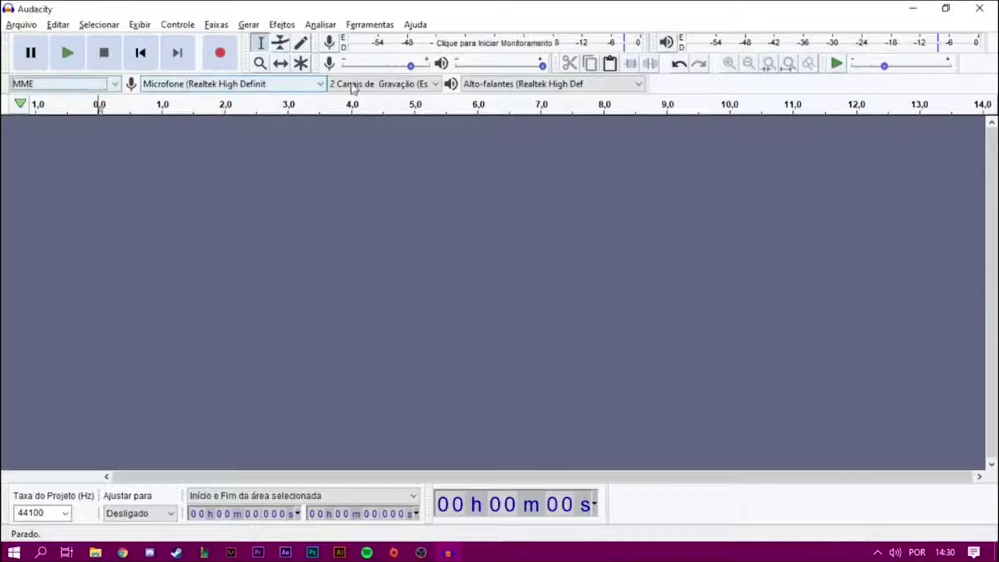
left_click(106, 85)
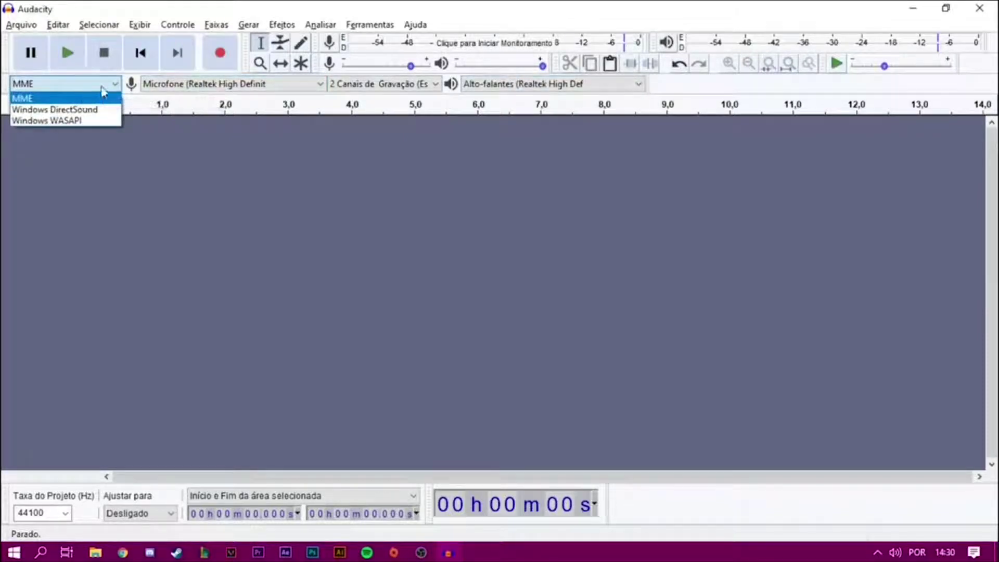
left_click(83, 100)
left_click(196, 83)
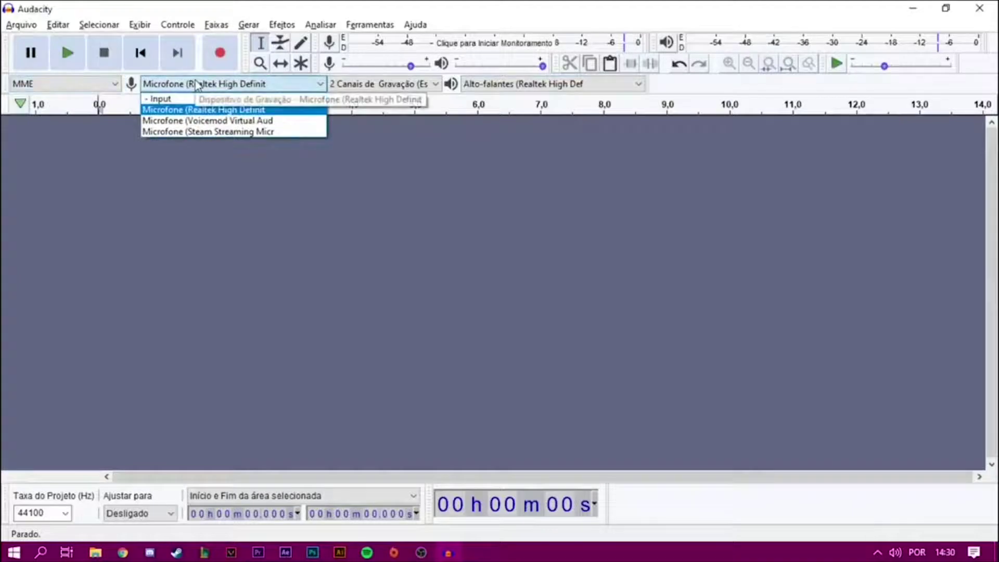
left_click(196, 84)
left_click(408, 85)
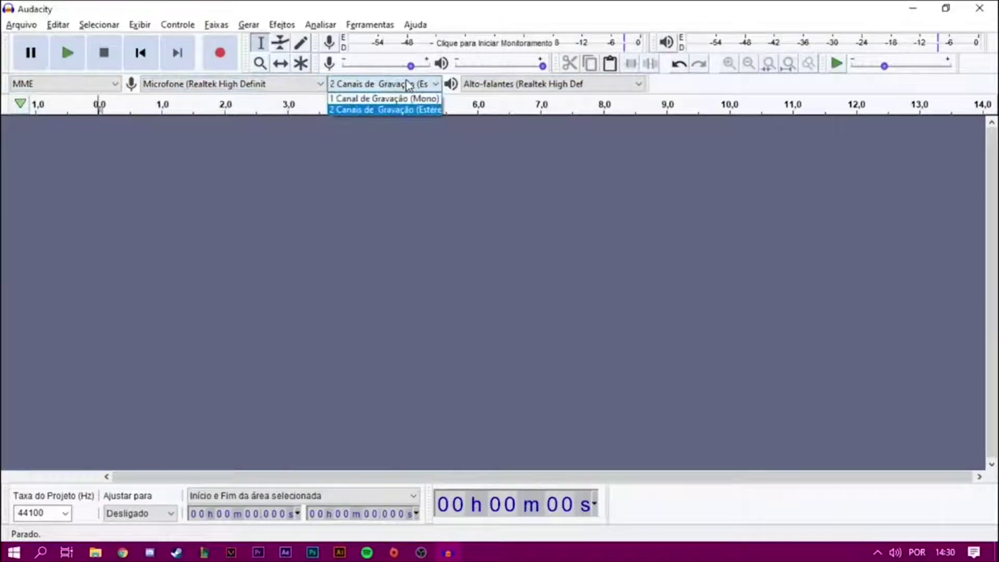
left_click(408, 85)
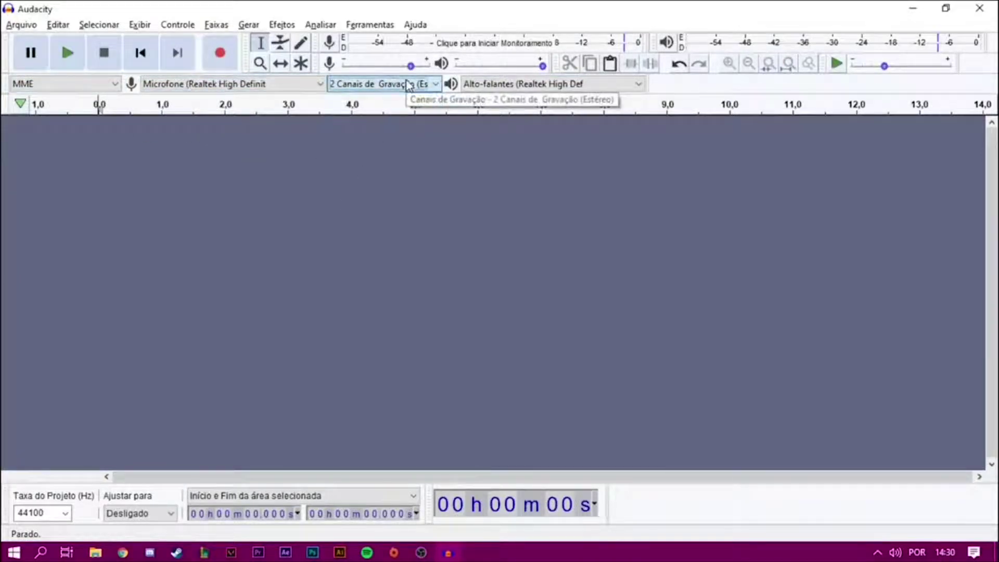
left_click(543, 90)
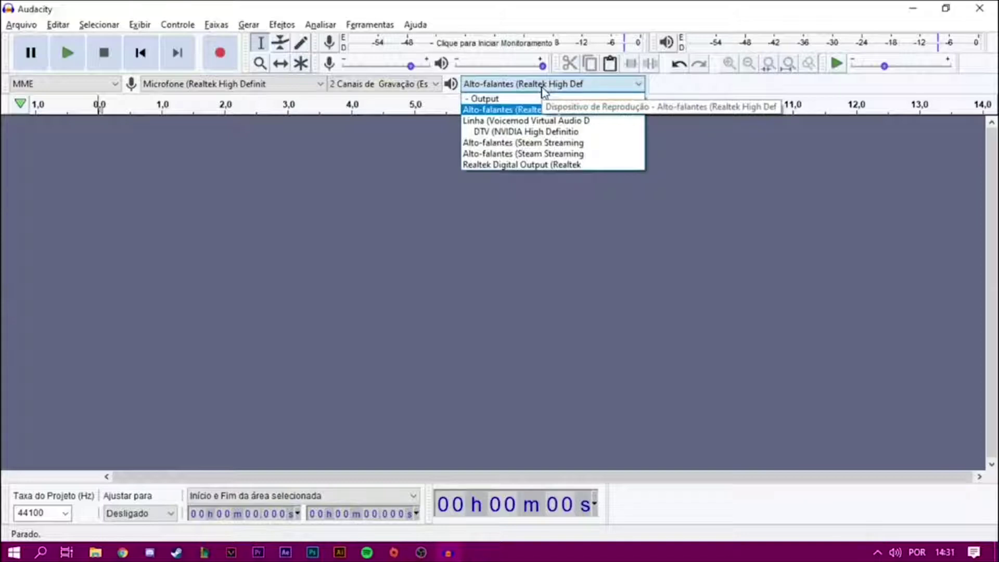
left_click(544, 90)
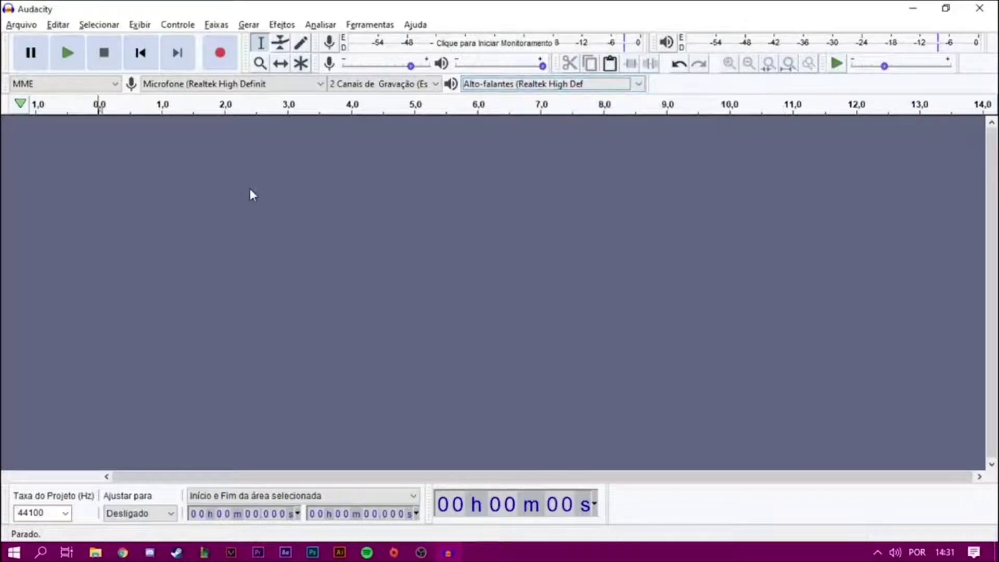
- Record a roughly 16-second stereo voice clip, play it back, then pause playback
left_click(220, 54)
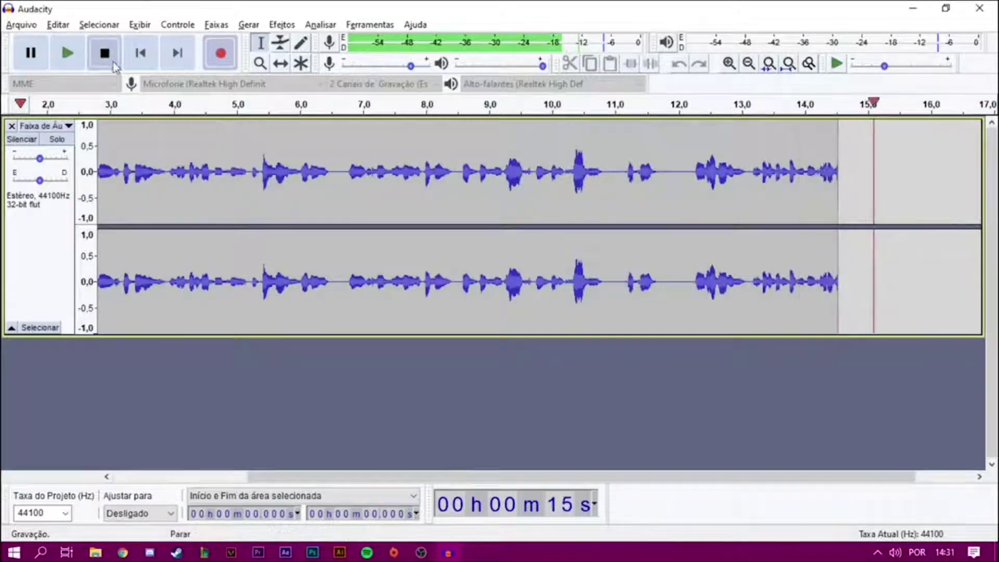
left_click(111, 62)
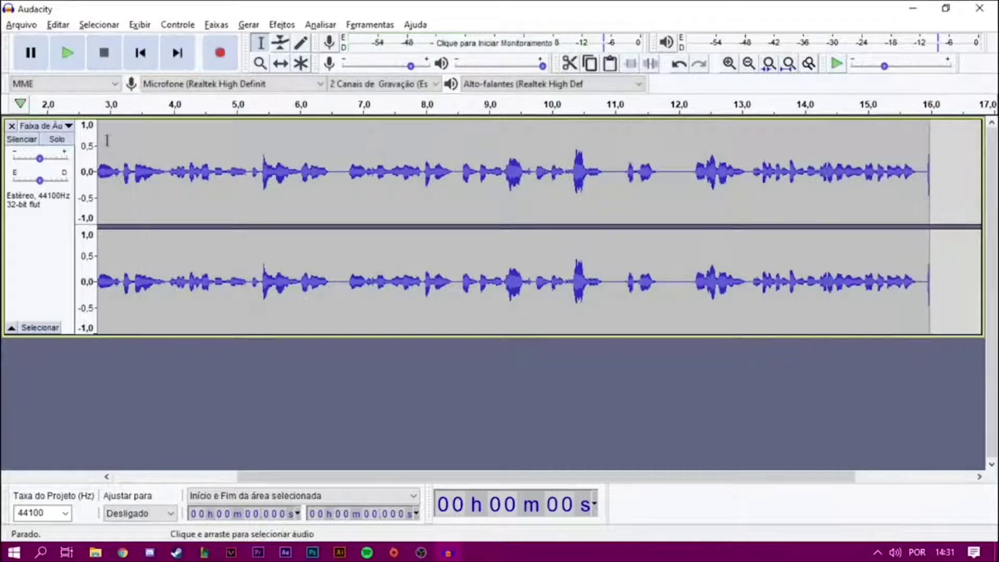
left_click(68, 53)
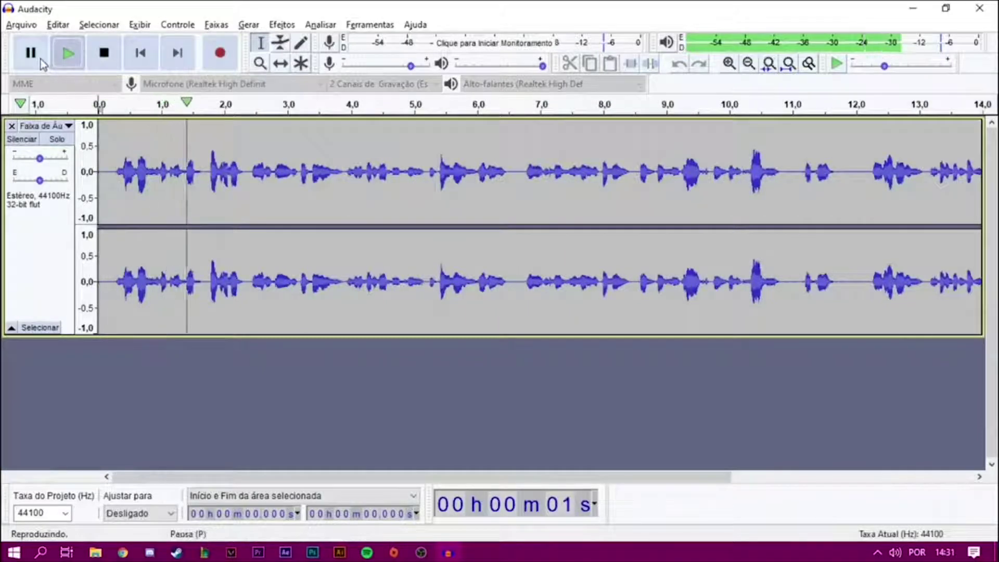
left_click(41, 61)
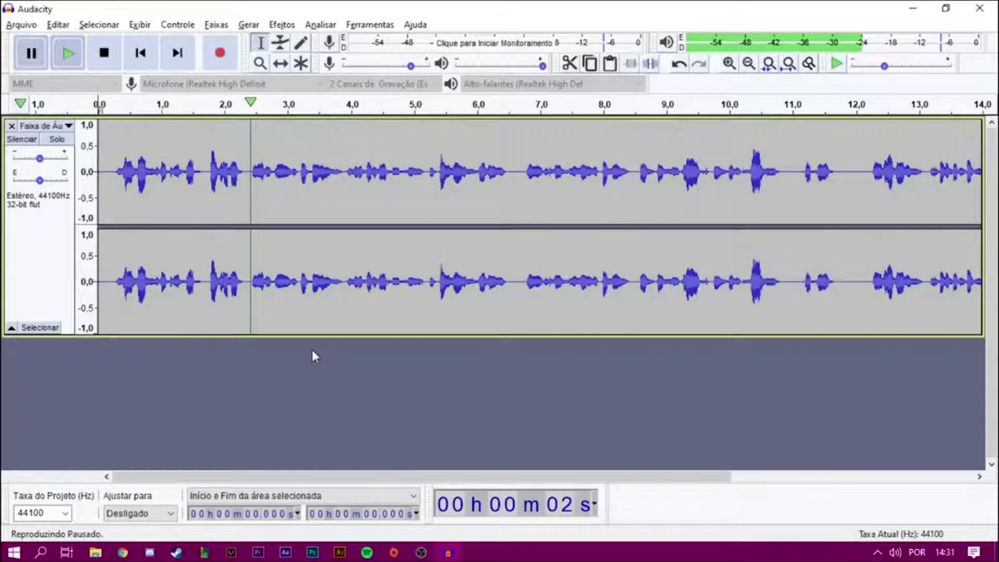
- Export the recording as MP3 'Podcast sobre arte moderna' in Podcast Tutorial, leaving metadata tags empty
left_click(21, 24)
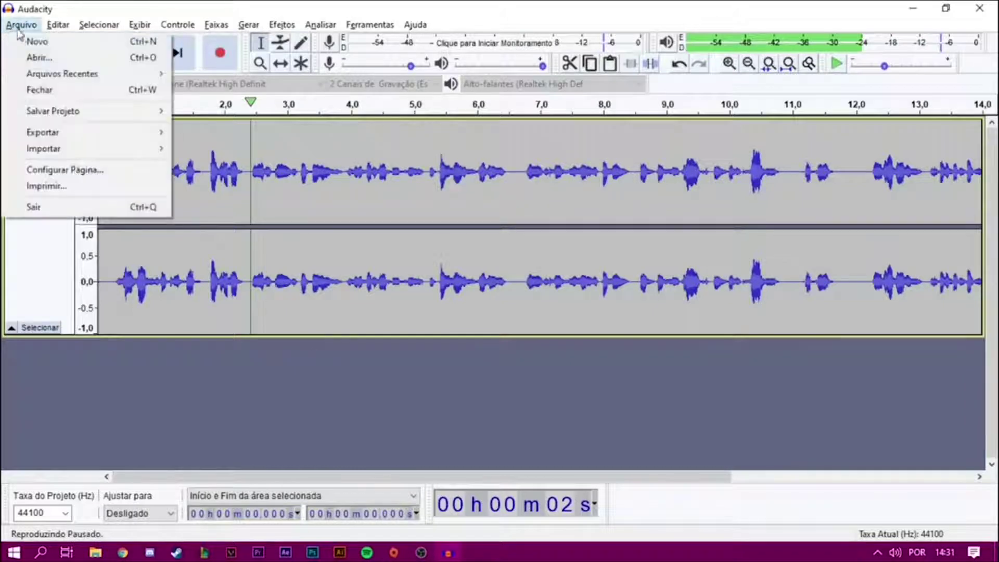
mouse_move(51, 135)
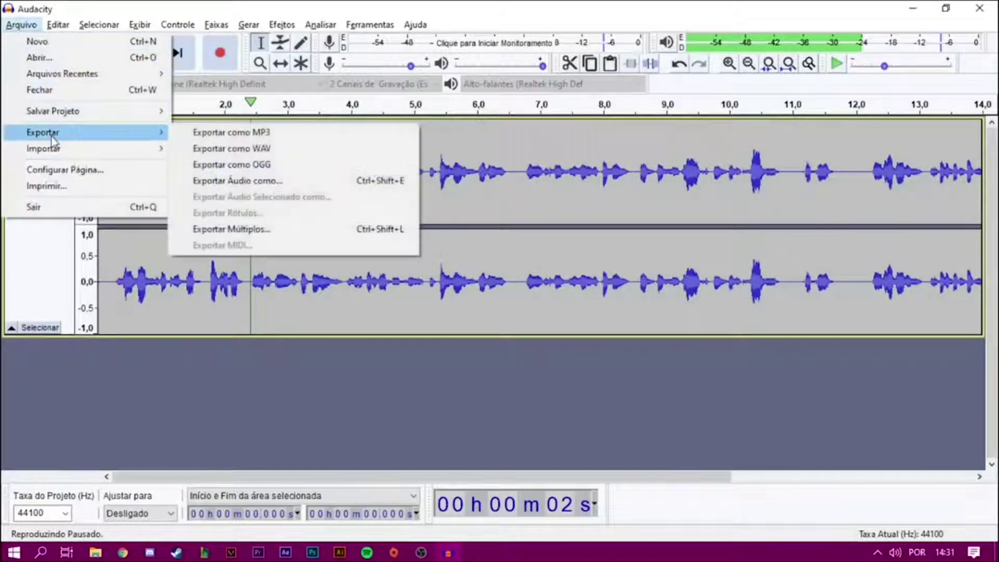
left_click(230, 133)
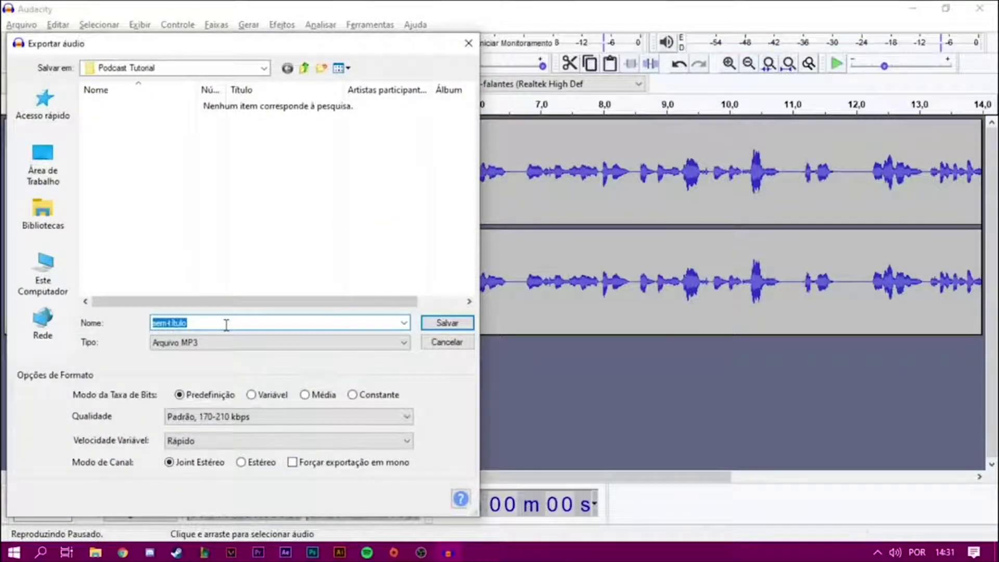
type("Podc")
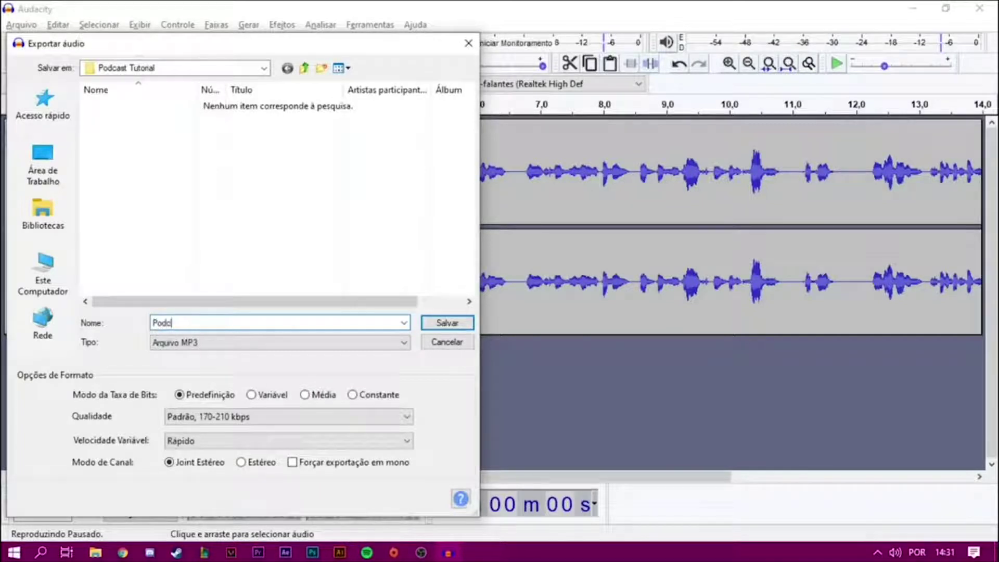
type("ast sobre art")
type("e modemm")
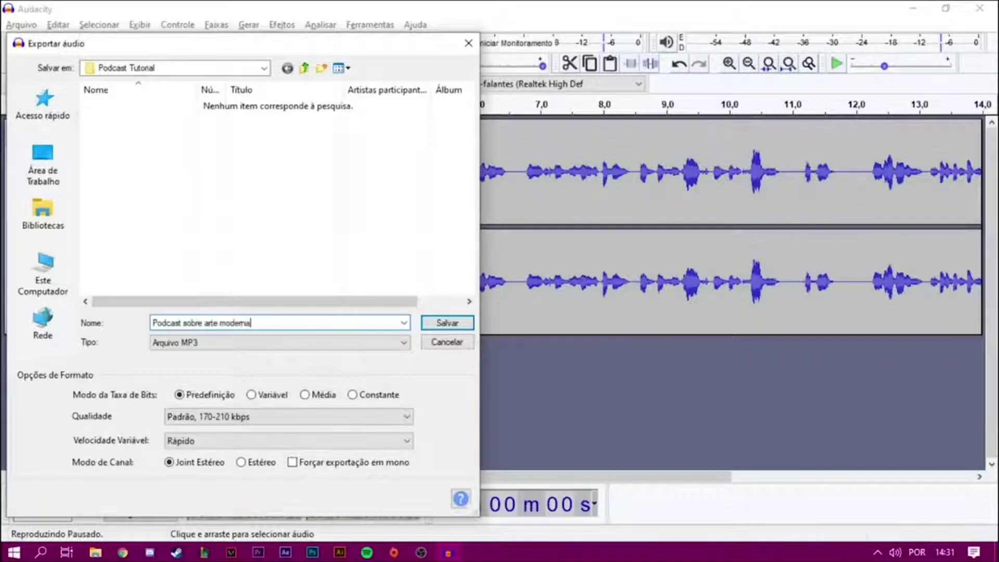
left_click(447, 322)
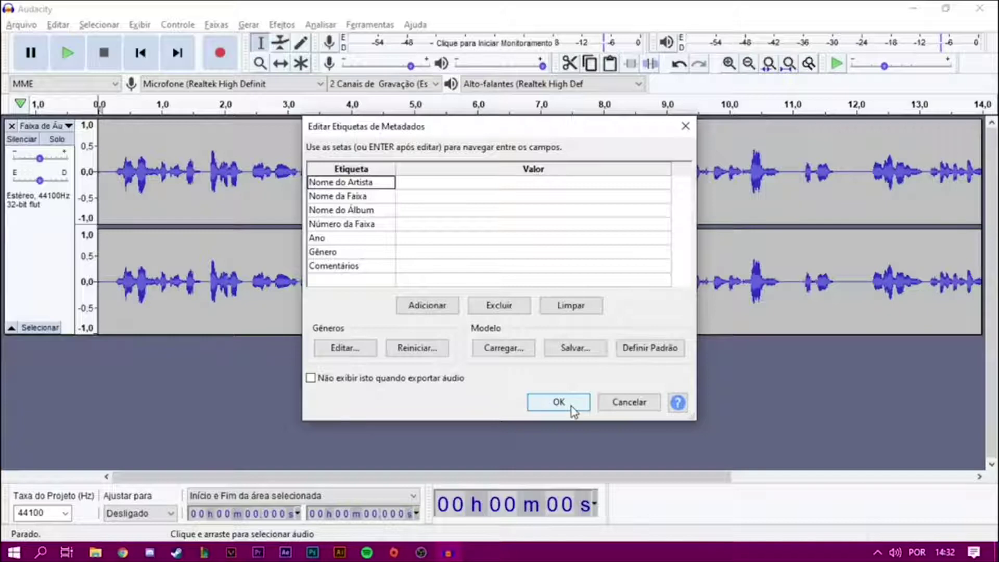
left_click(572, 408)
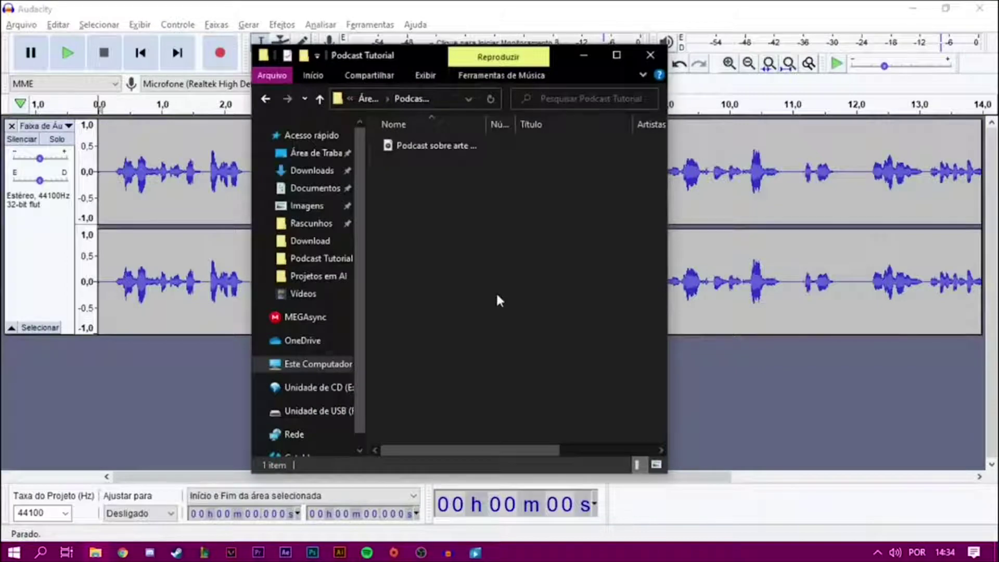
- Select the exported podcast MP3 in the Podcast Tutorial folder
left_click(432, 146)
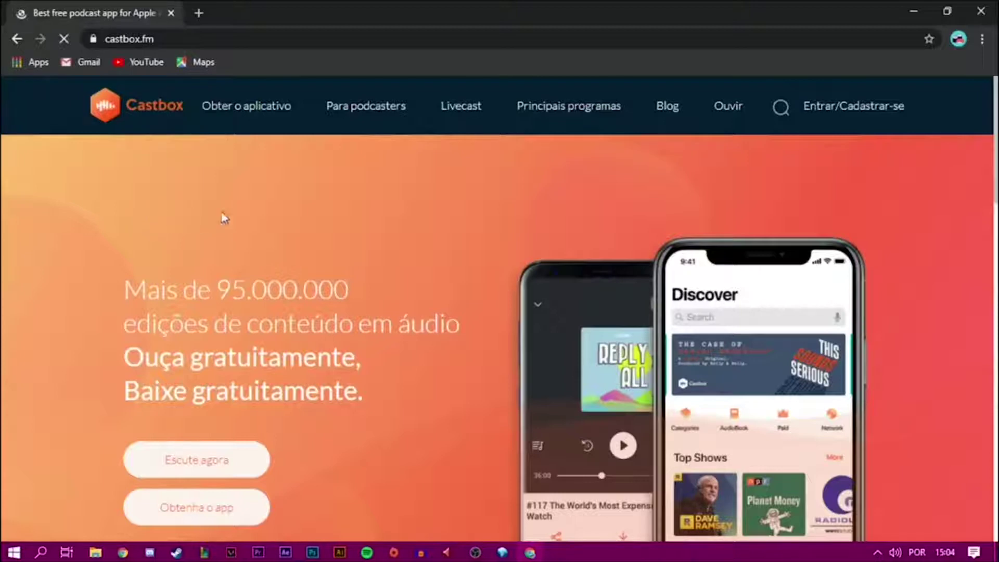
- Sign in to Castbox, enter the creator studio and reveal the new-channel options
left_click(841, 108)
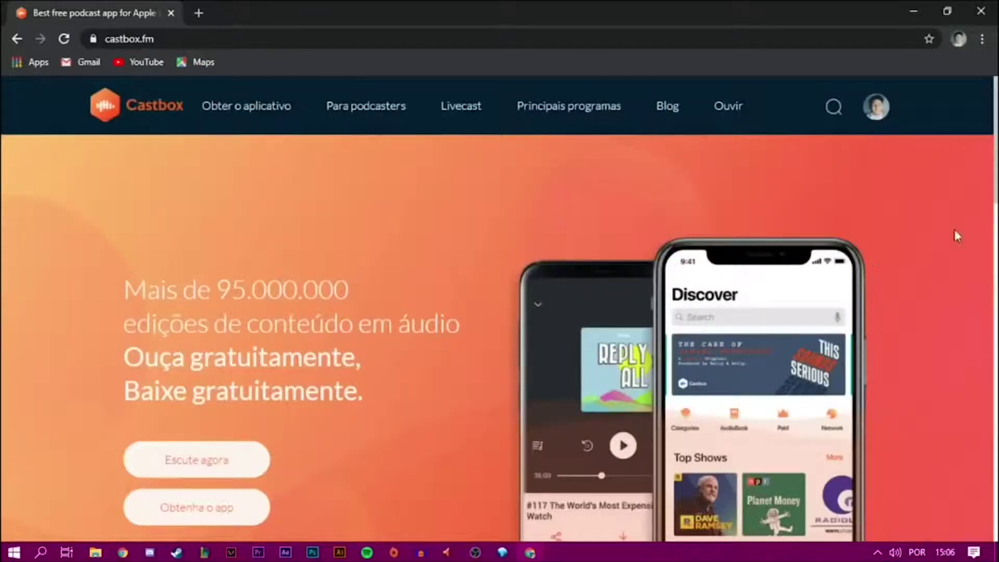
left_click(876, 109)
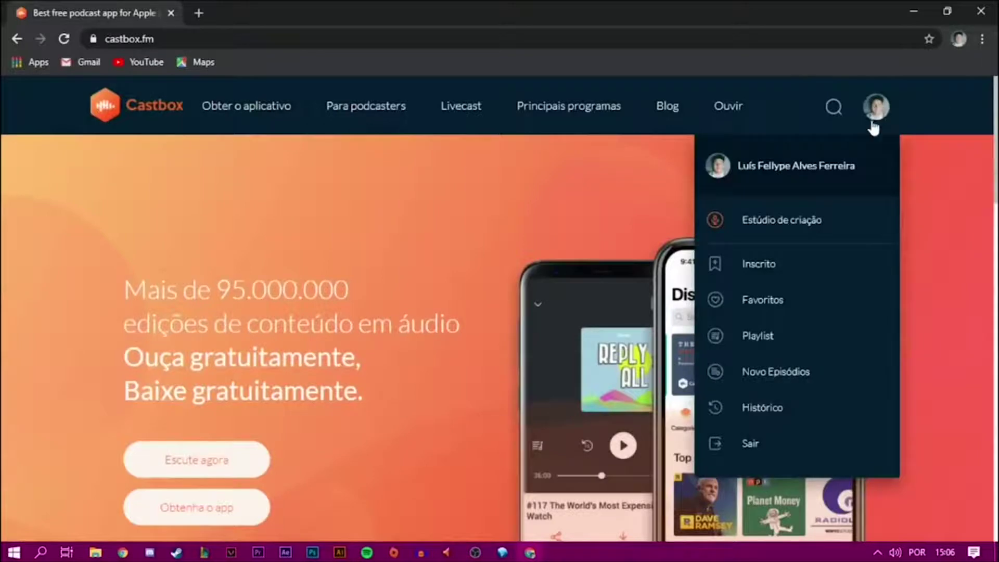
left_click(810, 225)
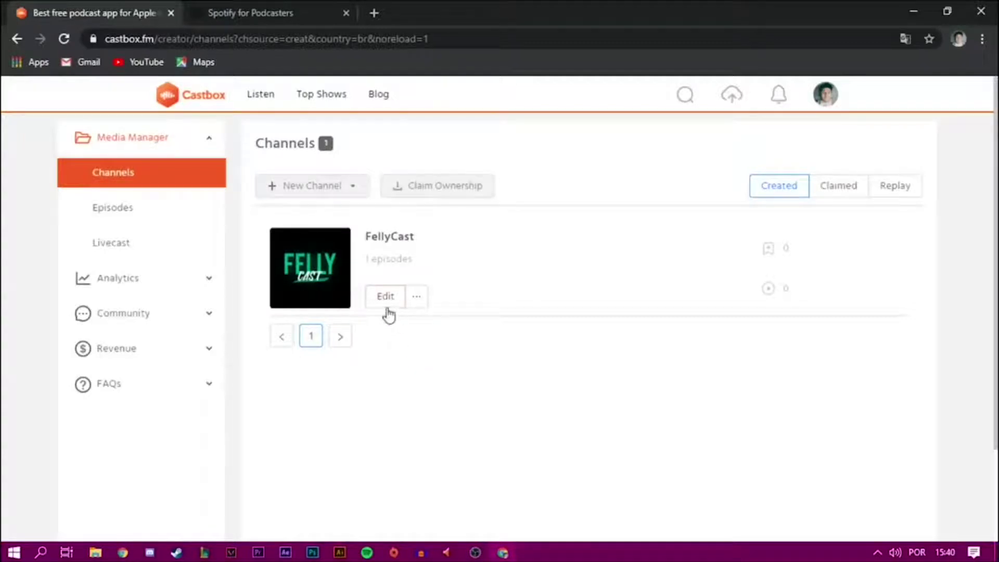
left_click(354, 188)
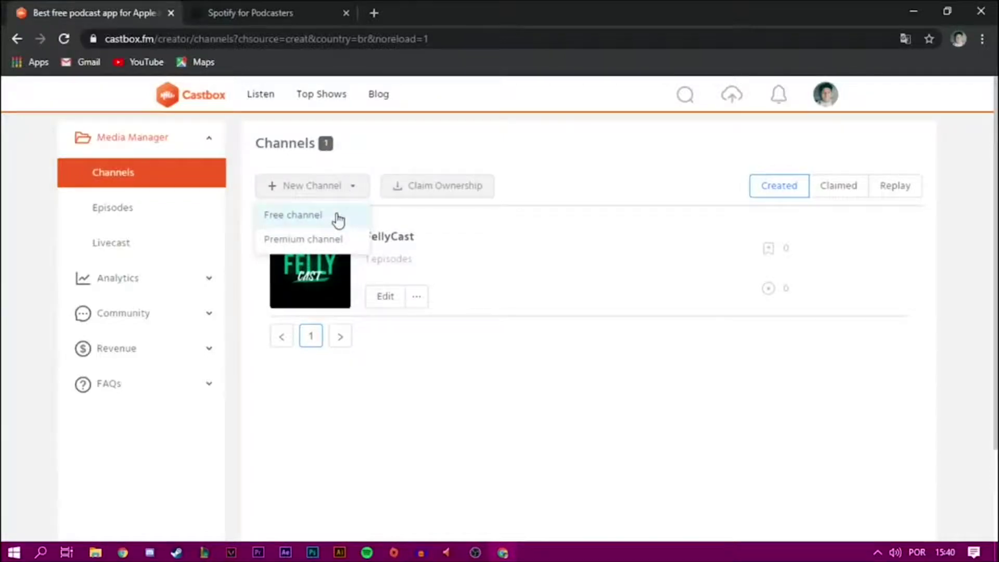
- Start a free channel titled 'Podcast sobre Arte Moderna' described as 'Podcast sobre Arte Moderna e seus conceitos'
left_click(338, 221)
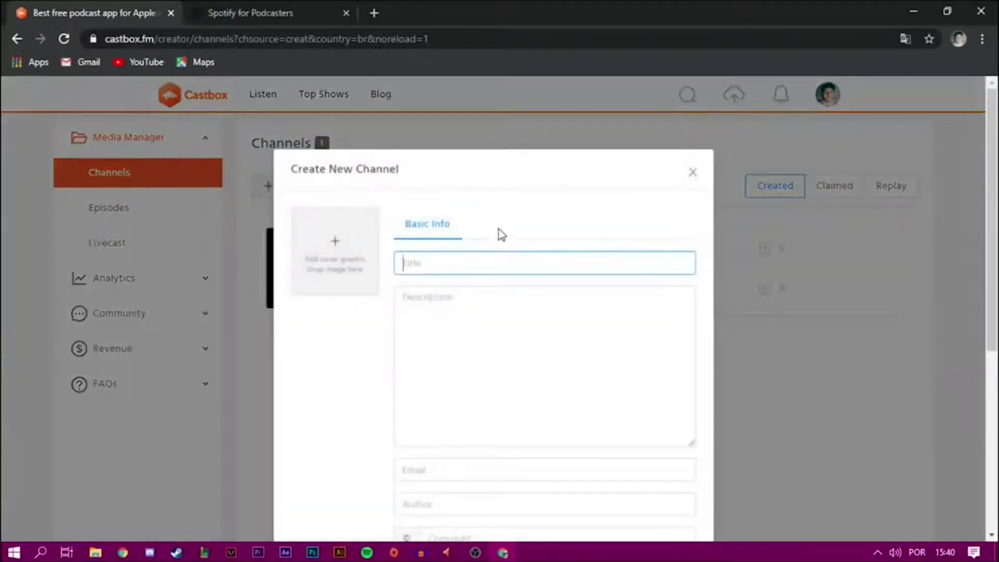
type("Podcast sobre Arte Moderna")
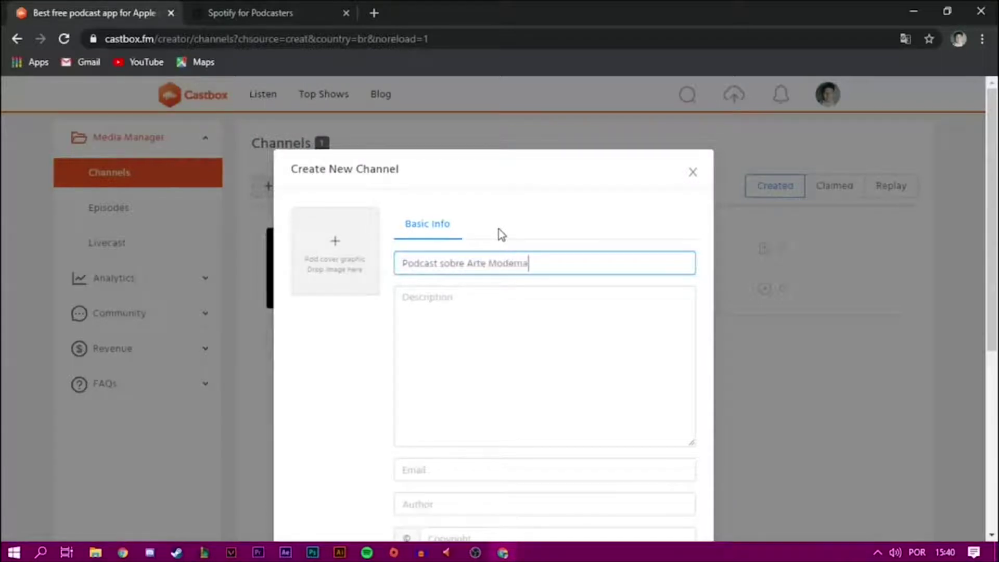
left_click(504, 291)
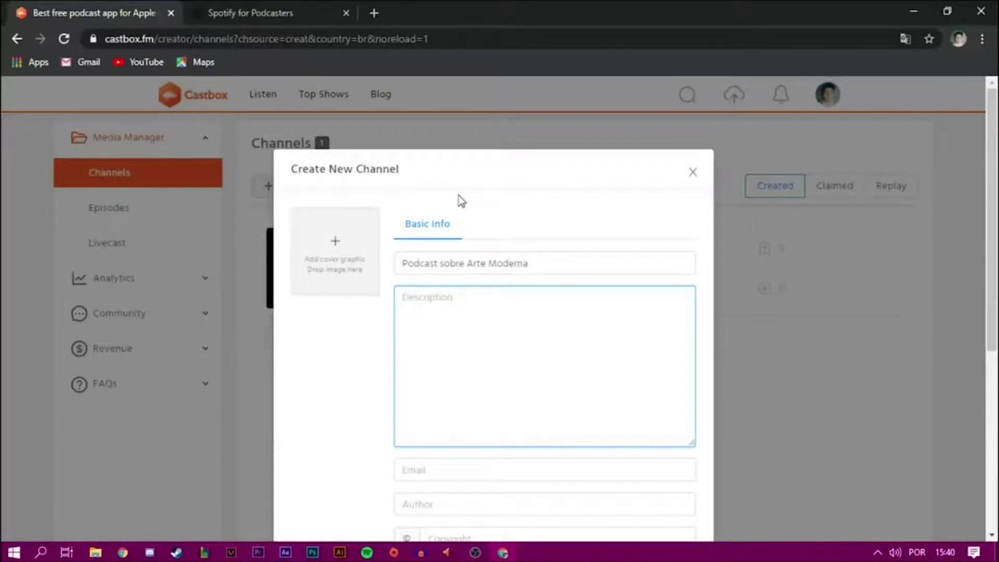
type("Podcas")
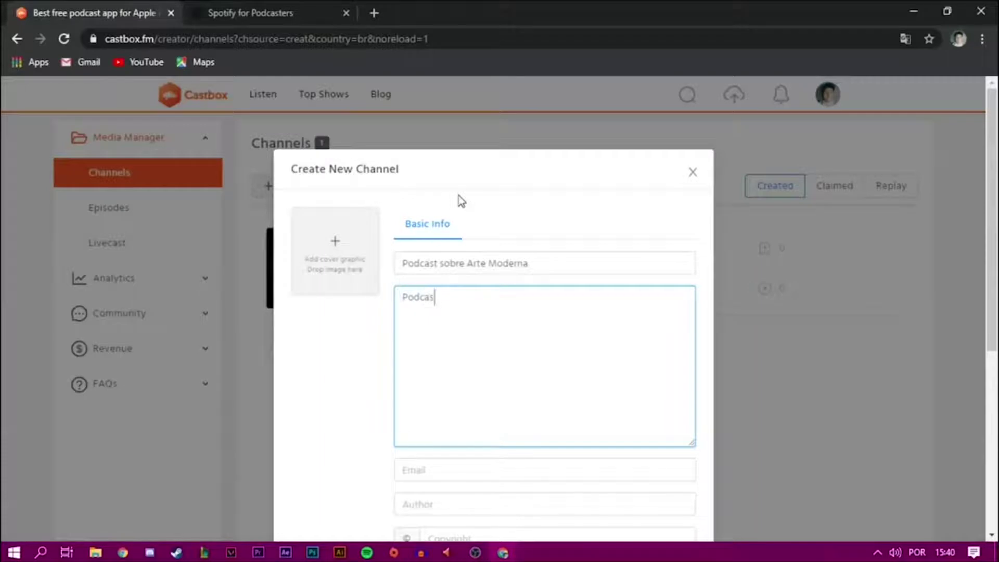
type("t sobre Arte Moderna e seu")
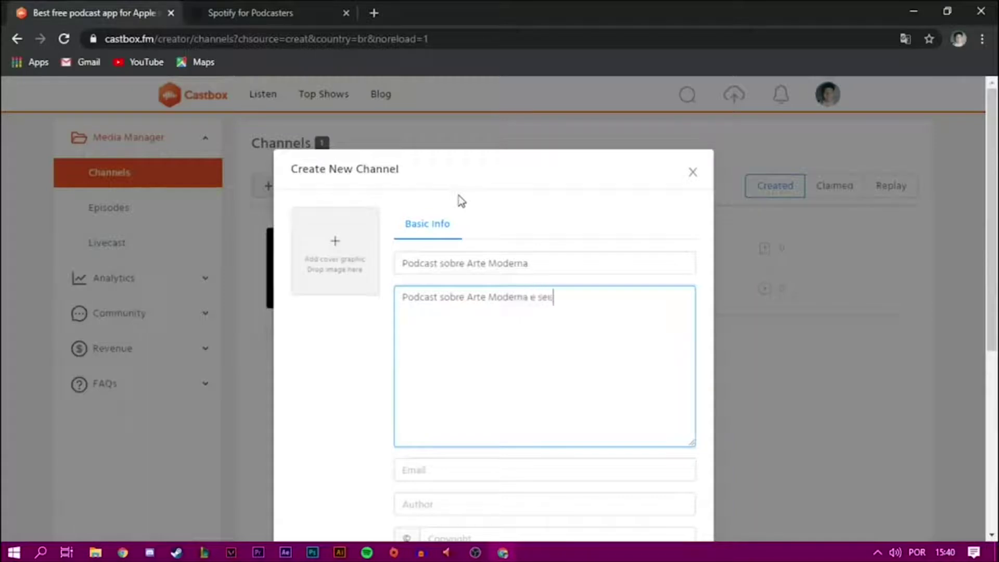
type("s conceitos")
- Fill in the contact e-mail, the author's name and copyright 'Podcast Sobre Arte Moderna'
scroll(532, 370, "down", 2)
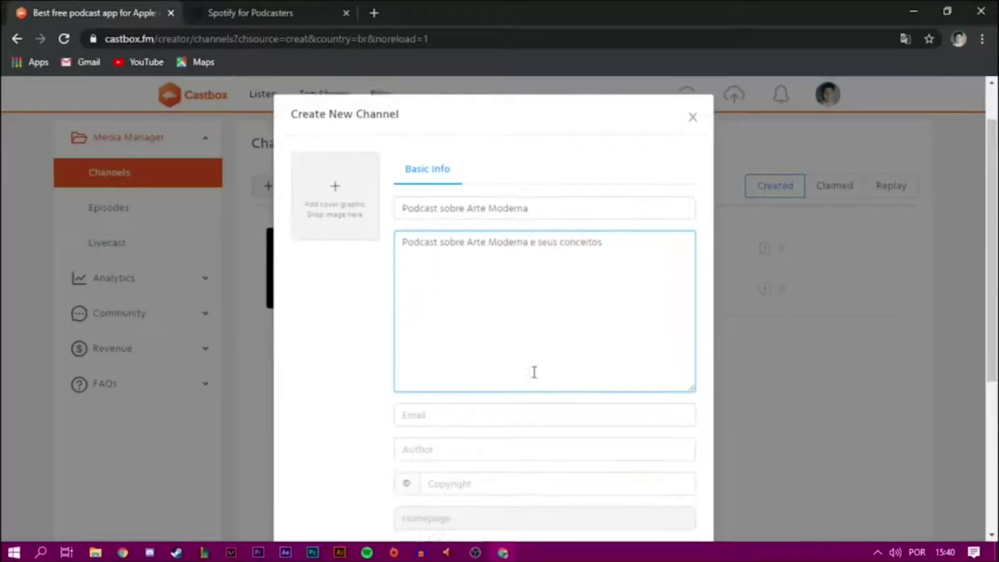
left_click(500, 392)
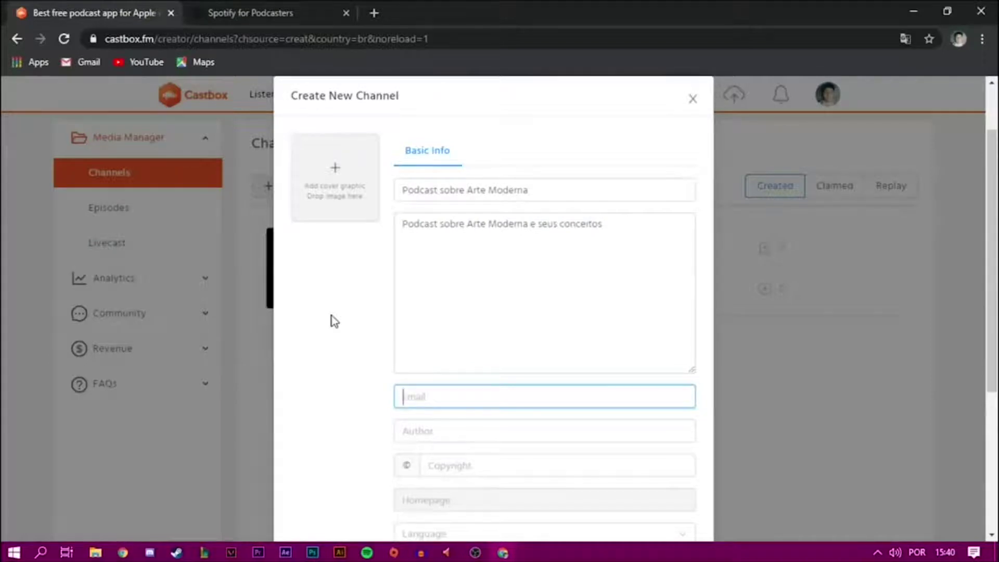
key("Tab")
scroll(346, 392, "down", 1)
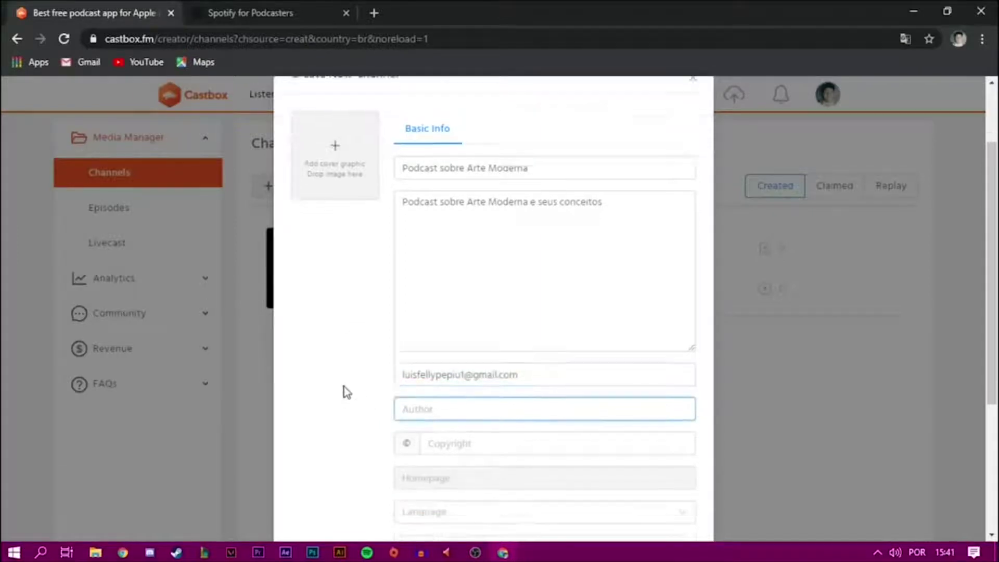
scroll(346, 391, "down", 1)
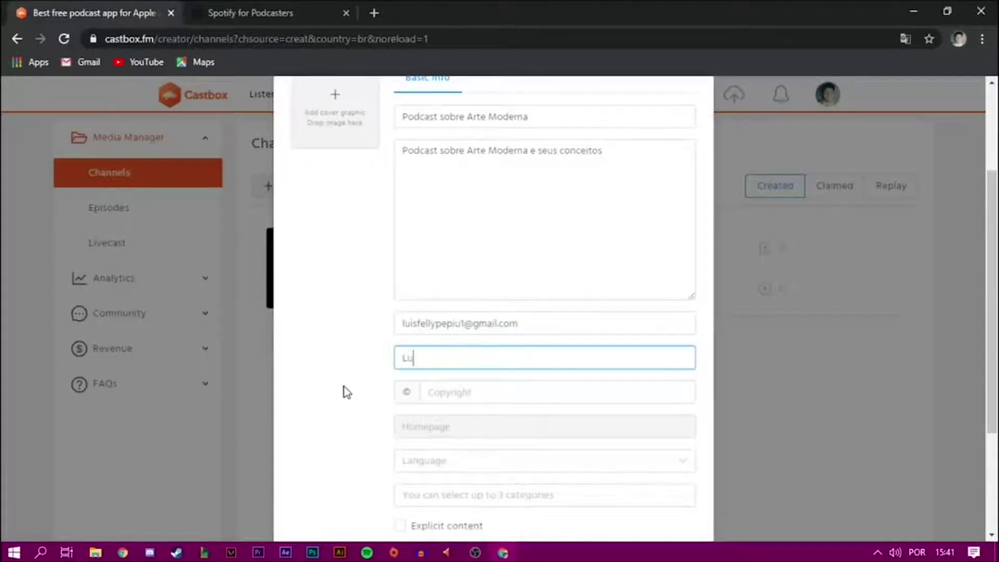
key("Tab")
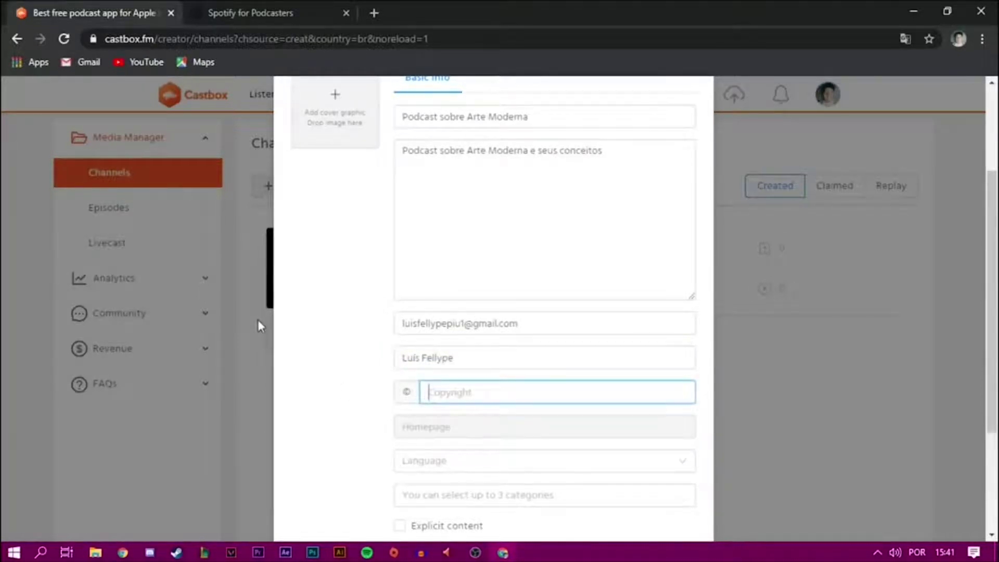
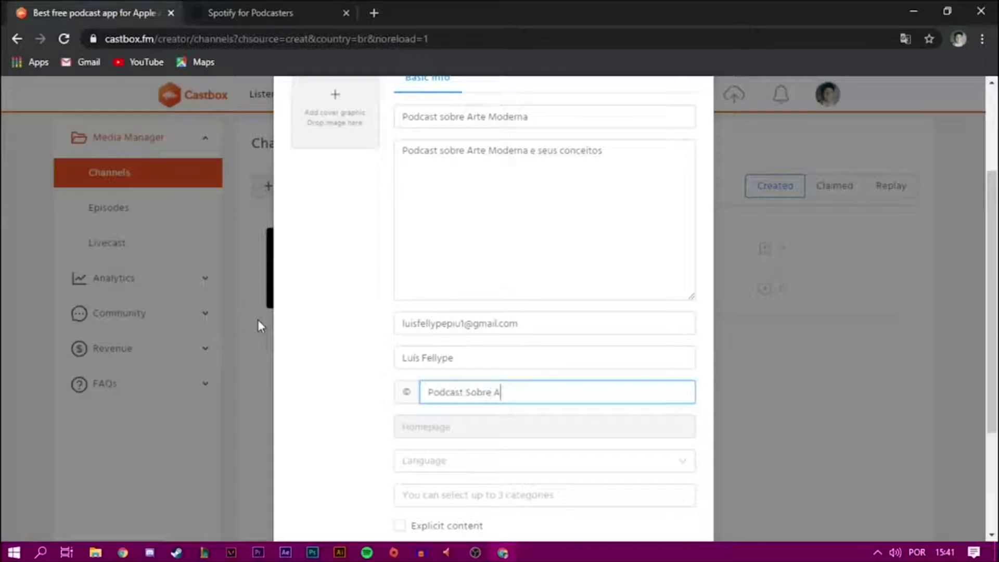
- Set the channel language to Portuguese (pt)
left_click(384, 444)
left_click(434, 461)
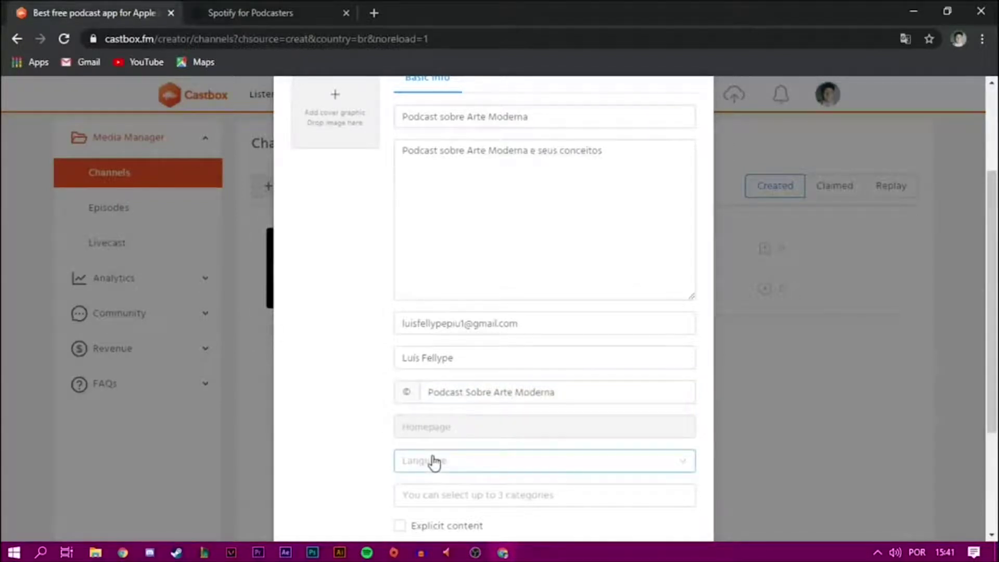
scroll(432, 444, "down", 2)
left_click(446, 385)
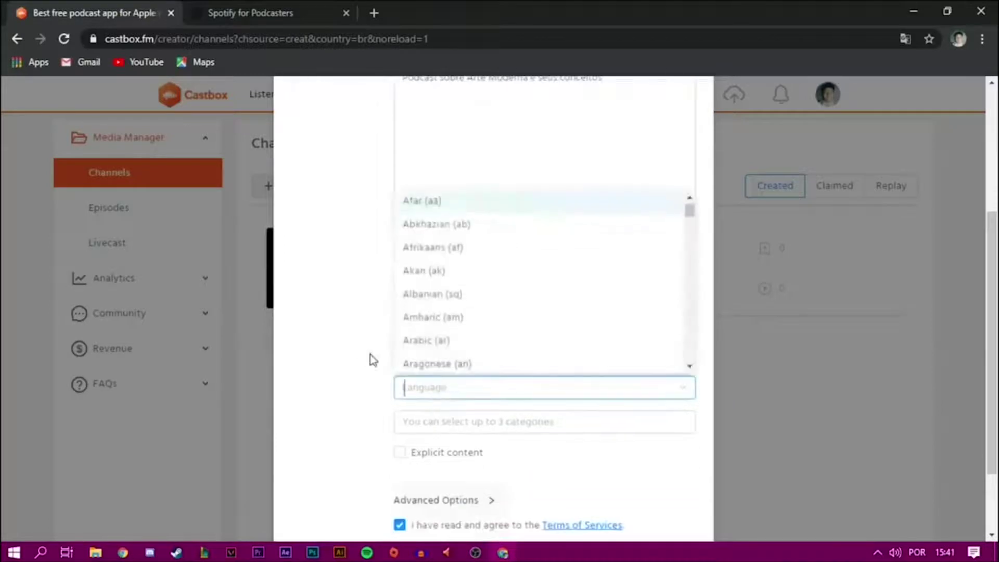
type("Portug")
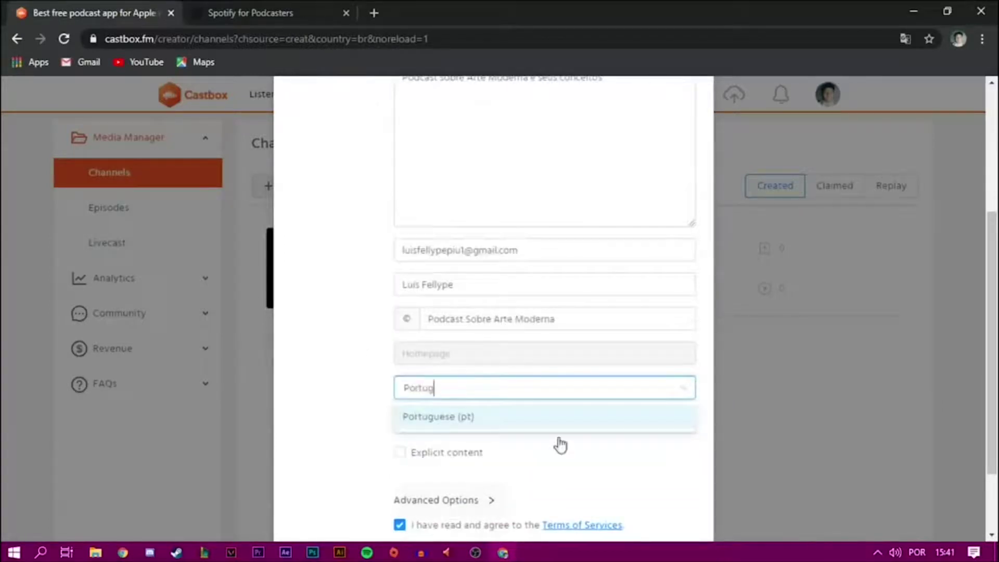
left_click(537, 416)
- Add categories Artes, Sociedade e cultura and Educação, then finish creating the channel
left_click(558, 422)
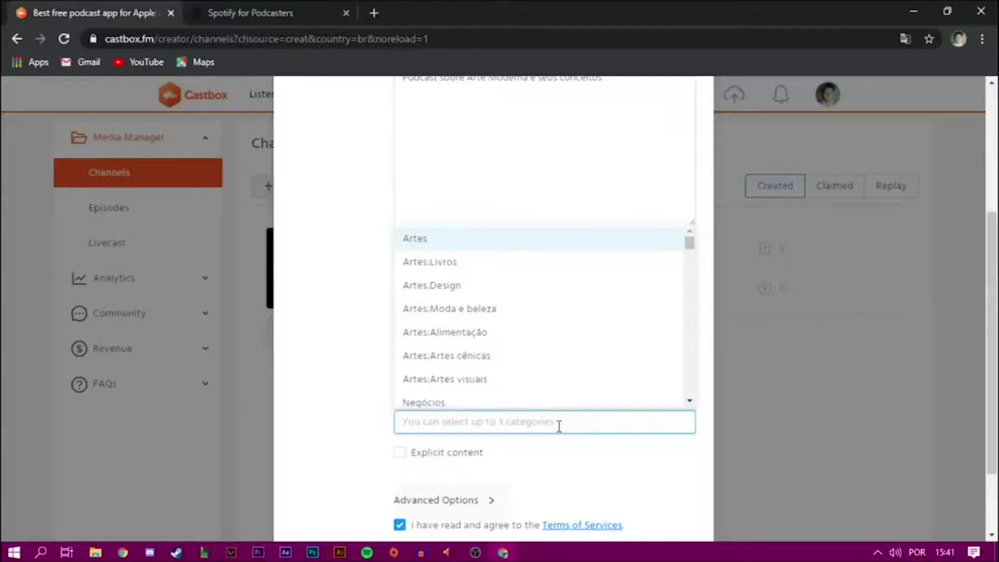
scroll(606, 354, "down", 1)
left_click(448, 233)
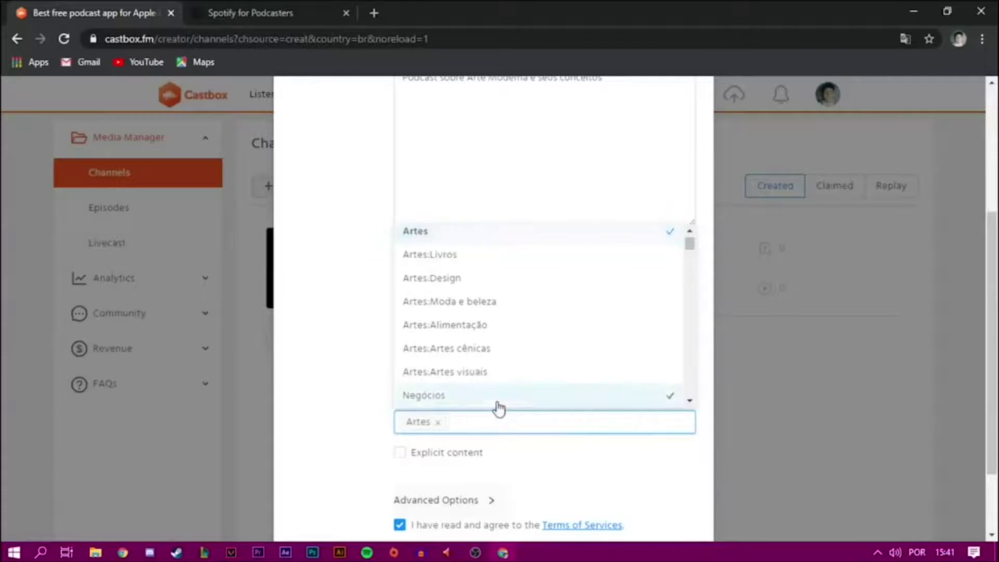
type("Cultura")
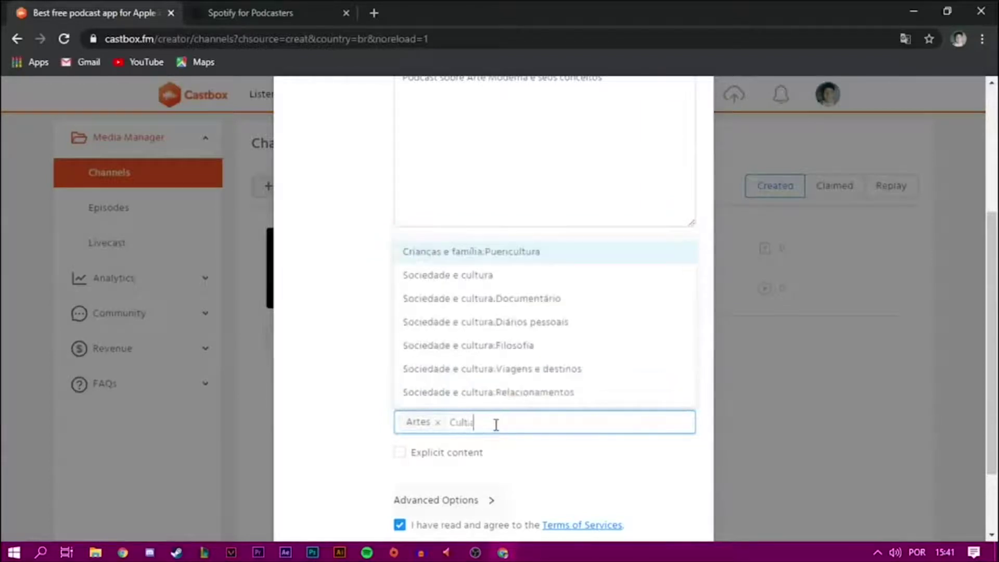
left_click(537, 285)
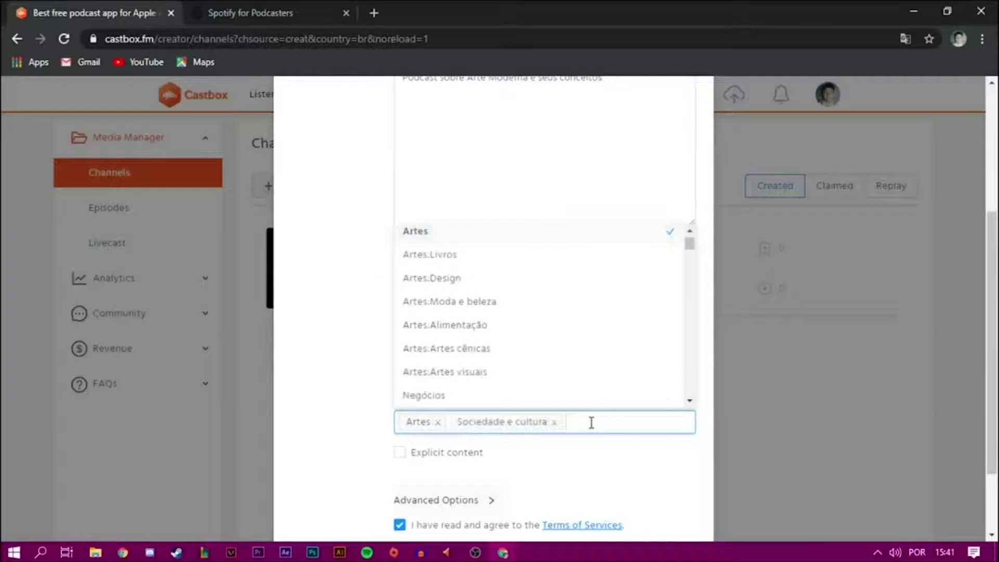
type("Educa")
left_click(492, 277)
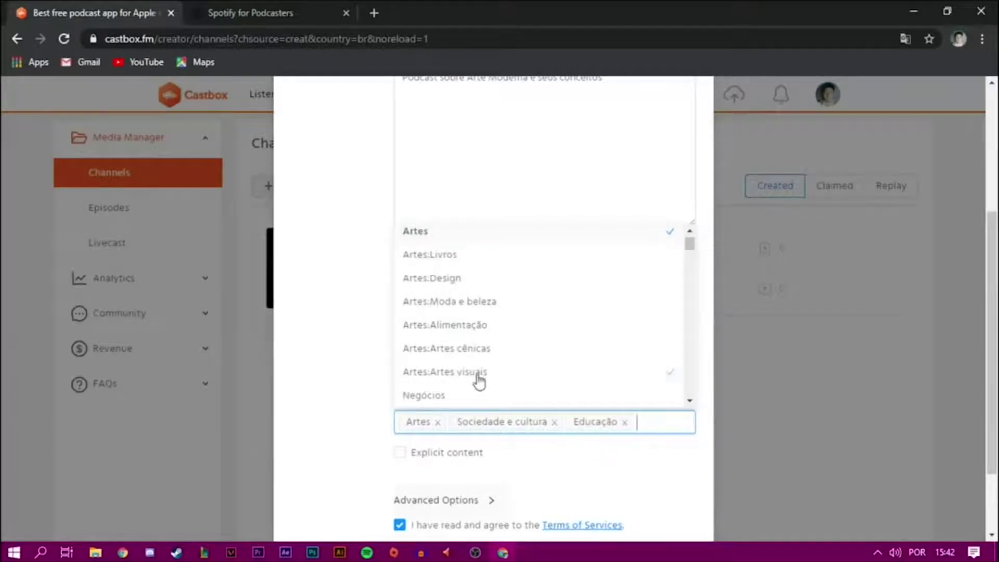
left_click(582, 472)
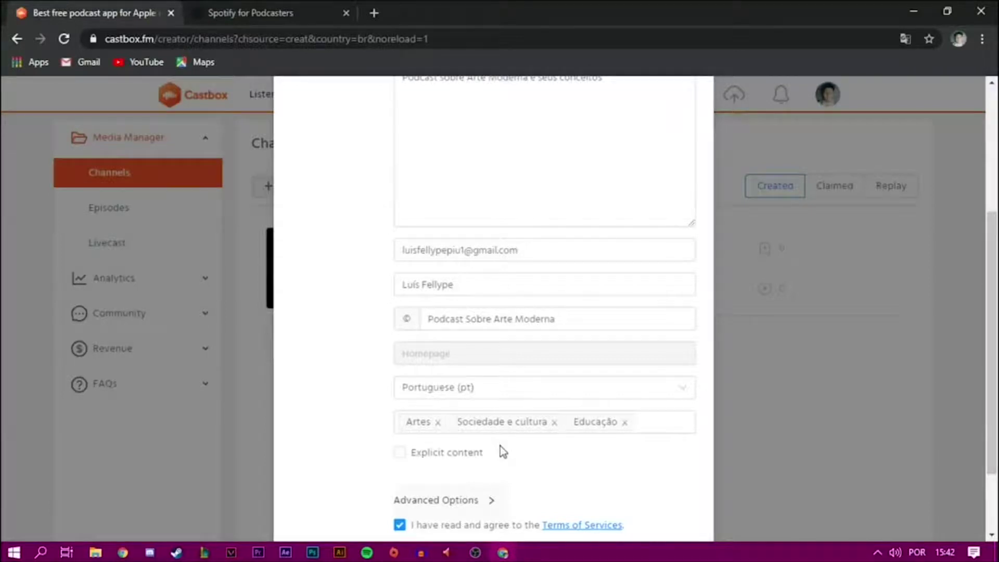
scroll(551, 441, "down", 2)
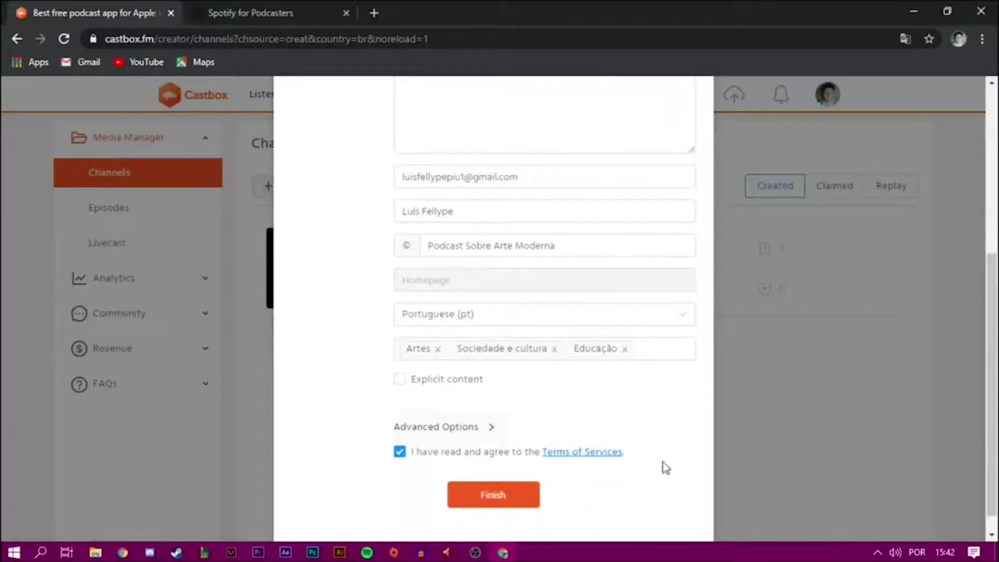
left_click(537, 500)
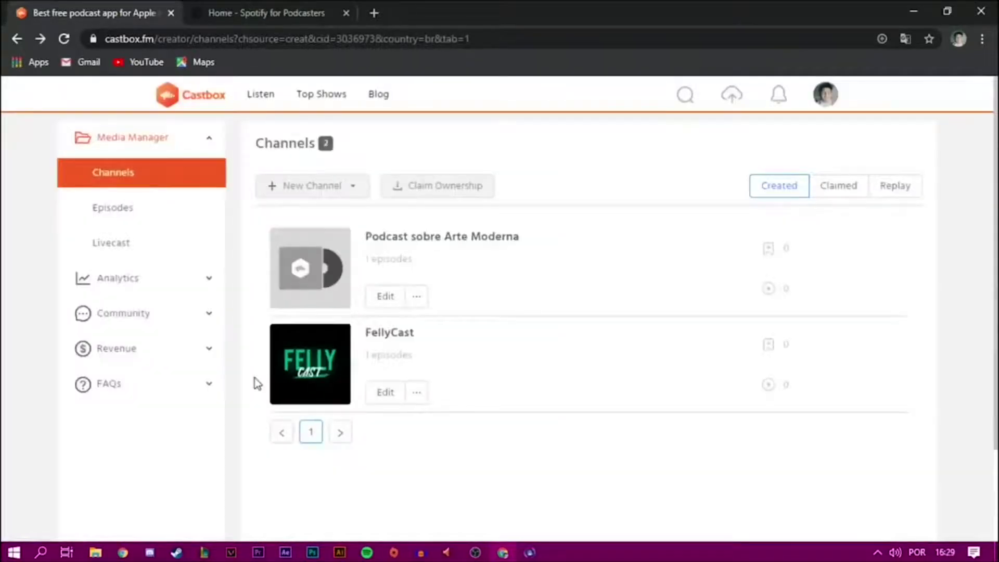
- Open the Podcast sobre Arte Moderna channel details and select its RSS feed address
left_click(383, 298)
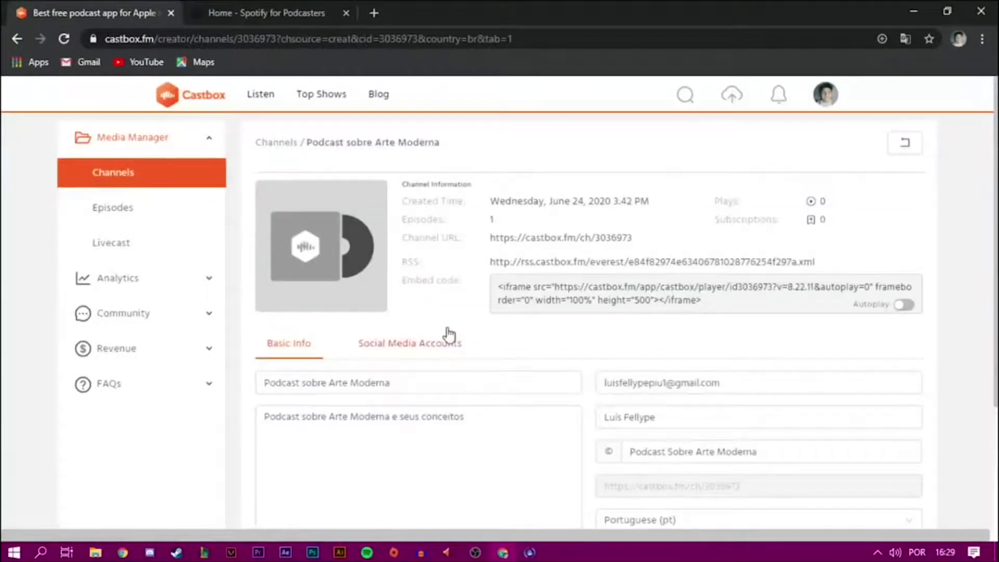
left_click_drag(489, 262, 828, 265)
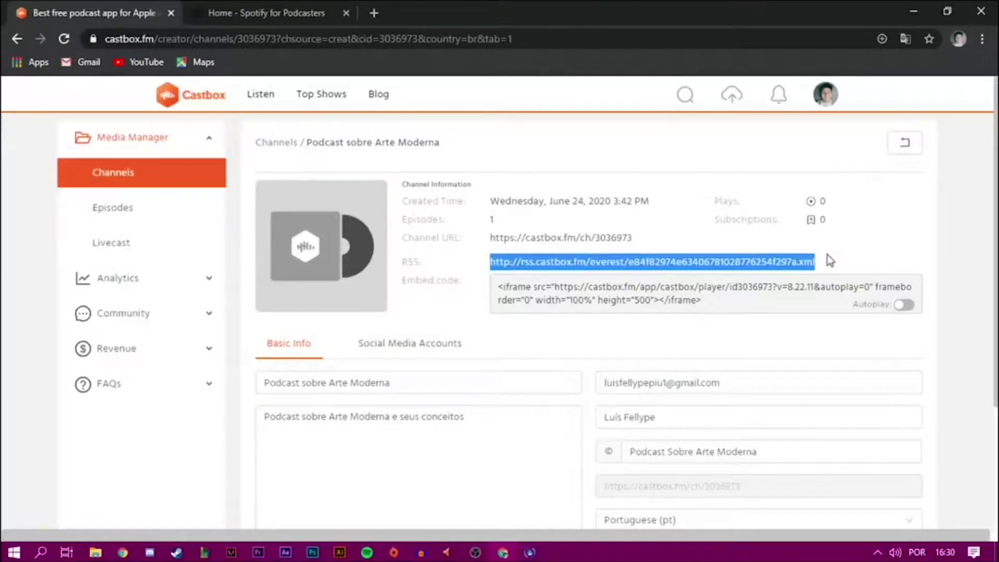
left_click(837, 261)
scroll(854, 265, "down", 3)
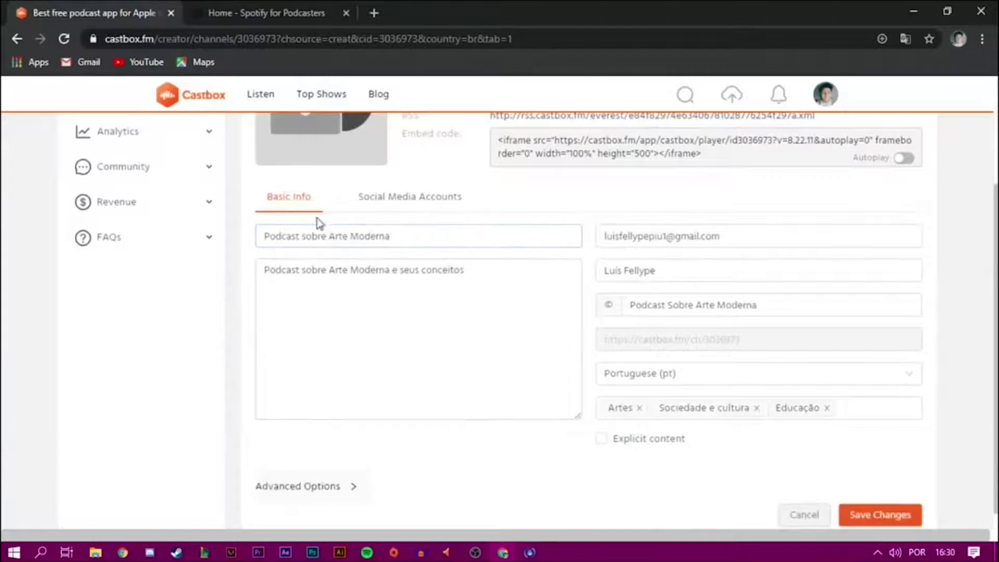
left_click(369, 391)
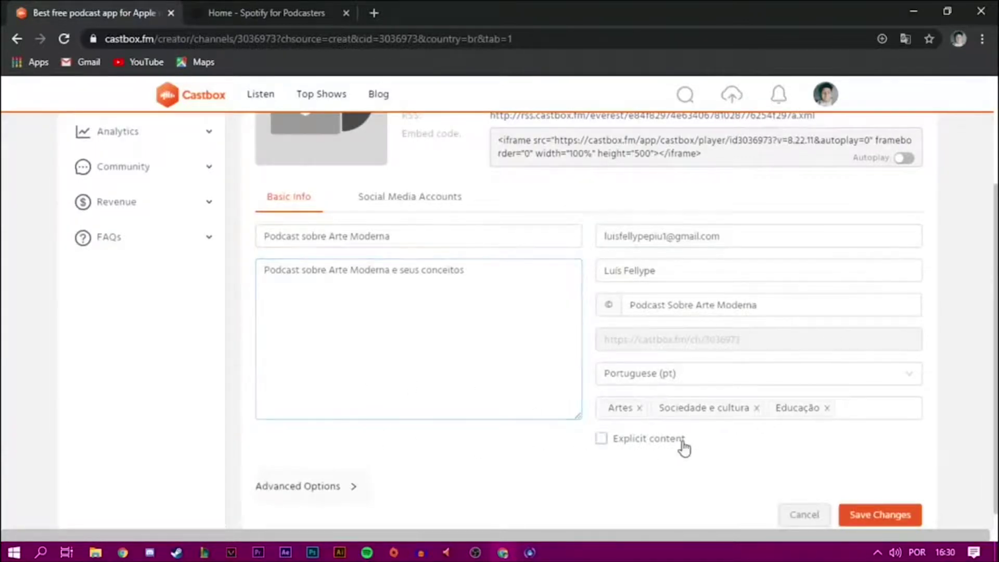
scroll(399, 251, "up", 3)
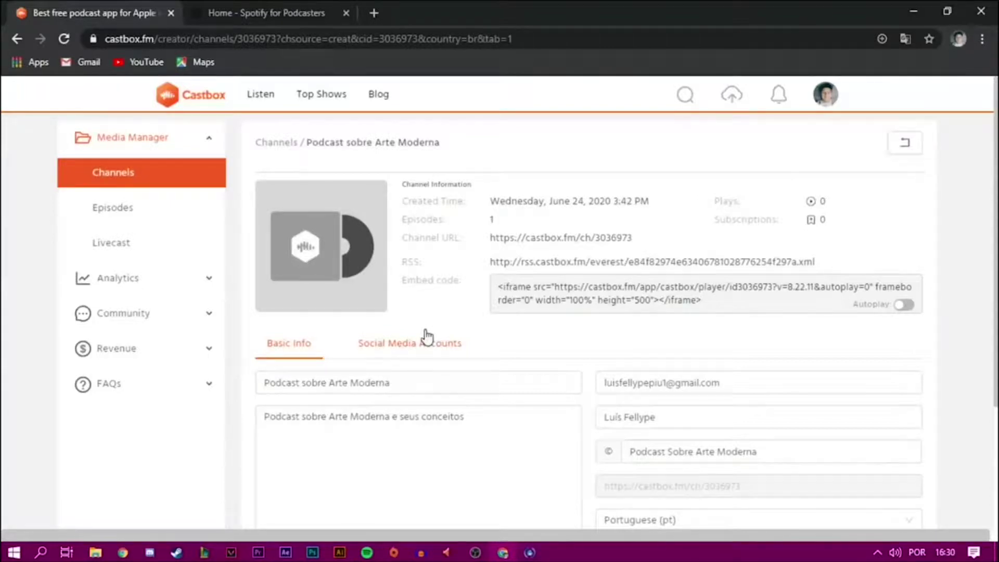
mouse_move(301, 279)
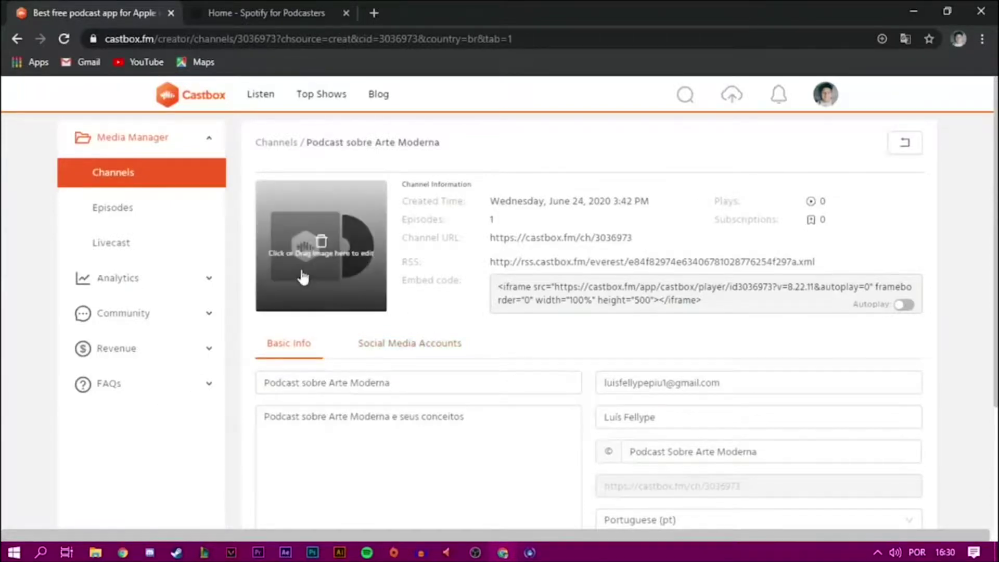
- Replace the channel cover with Screenshot_1 from the Desktop, accepting the crop
left_click(321, 265)
scroll(68, 104, "up", 3)
left_click(67, 103)
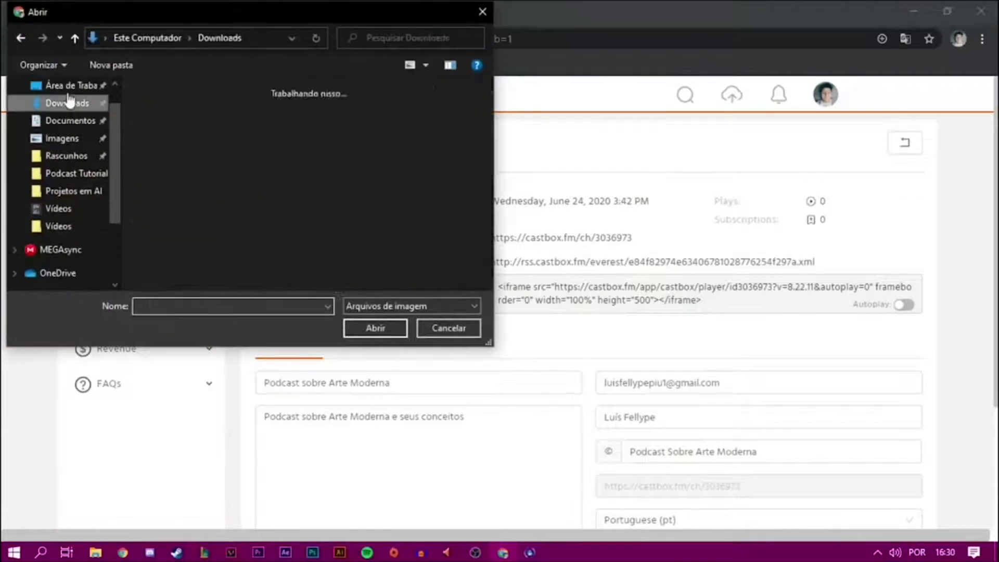
left_click(67, 85)
left_click(160, 172)
left_click(375, 328)
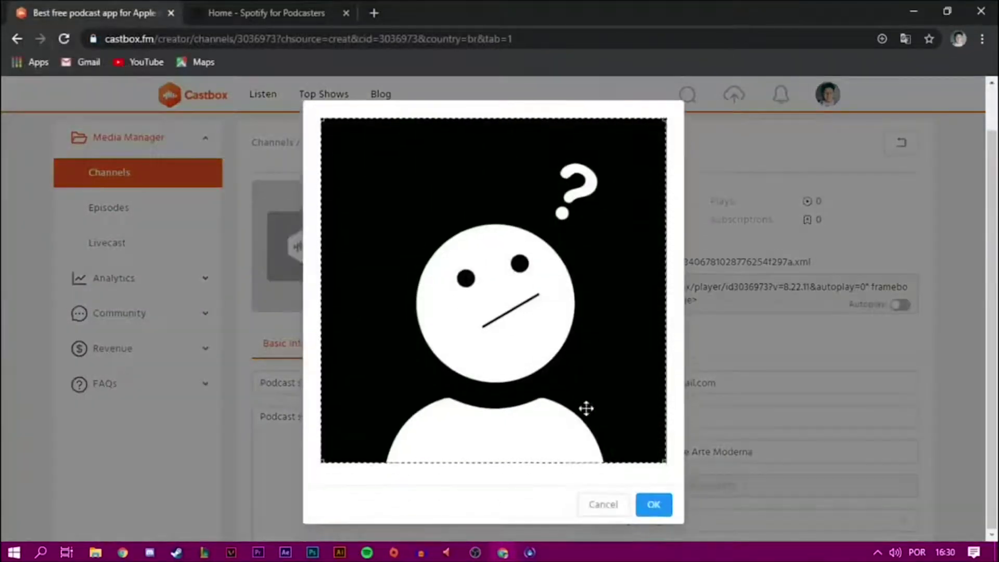
left_click(653, 504)
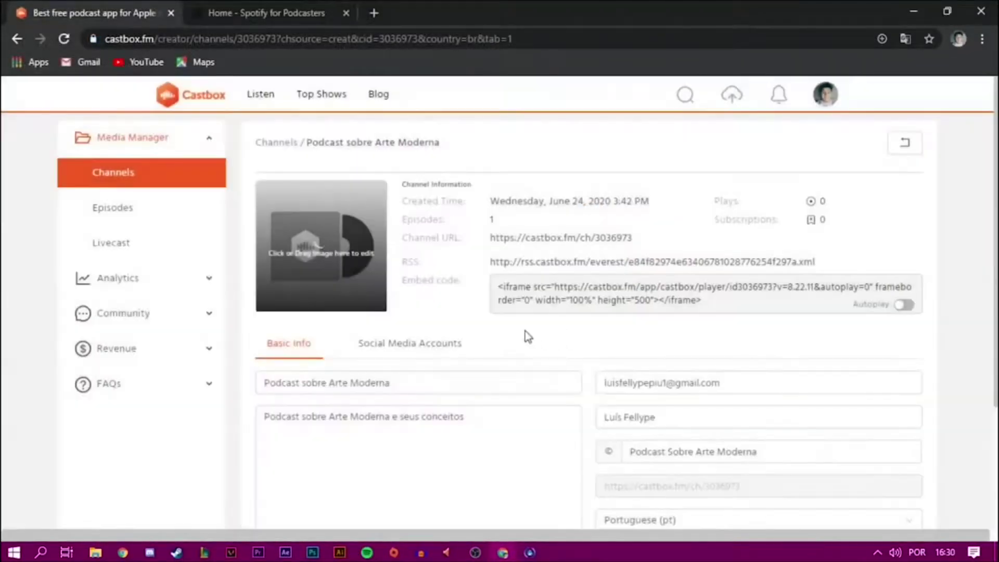
- Save the channel changes and move on to the channel's empty Episodes page
scroll(500, 333, "down", 1)
scroll(500, 307, "up", 1)
scroll(513, 339, "down", 3)
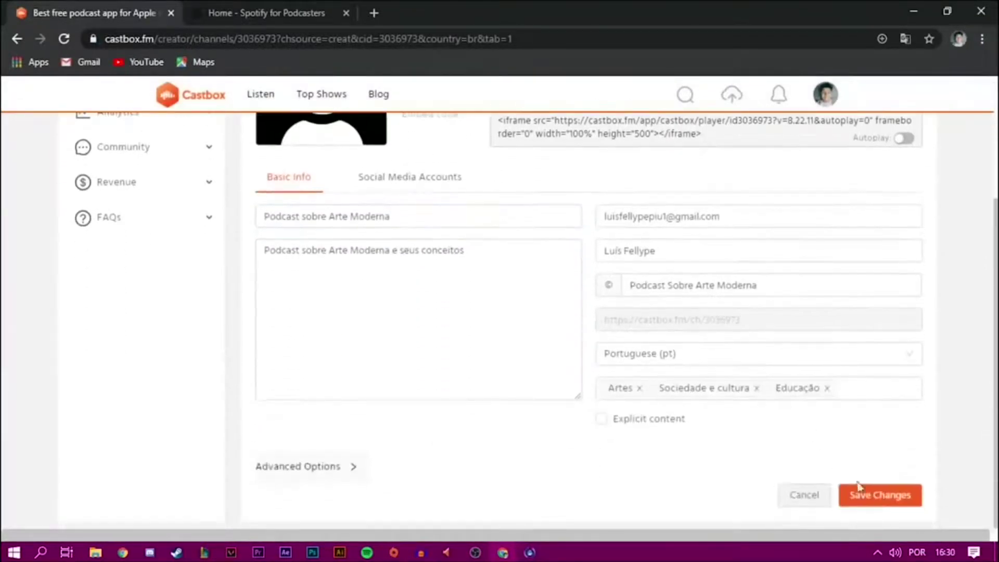
left_click(891, 493)
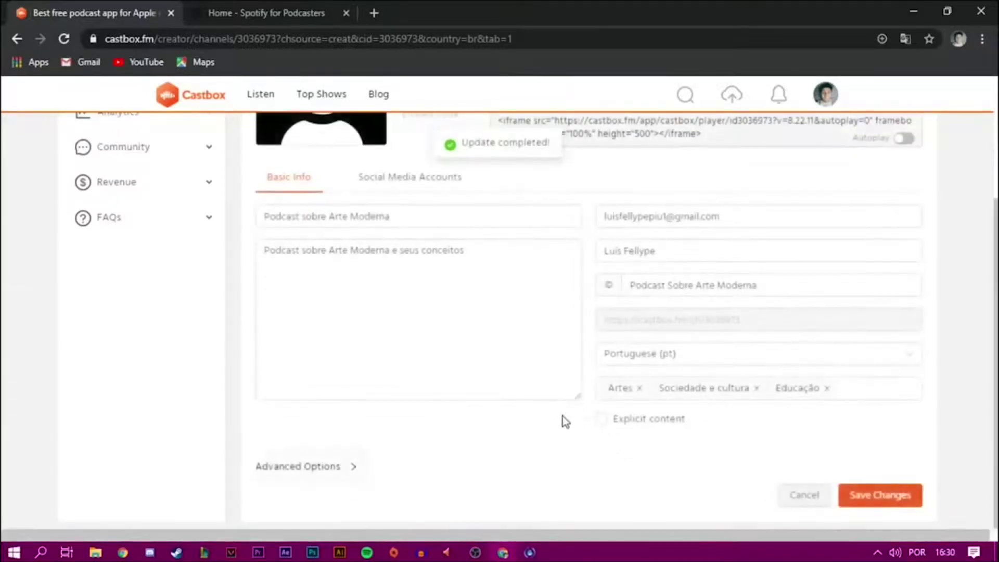
scroll(563, 416, "up", 3)
left_click(118, 178)
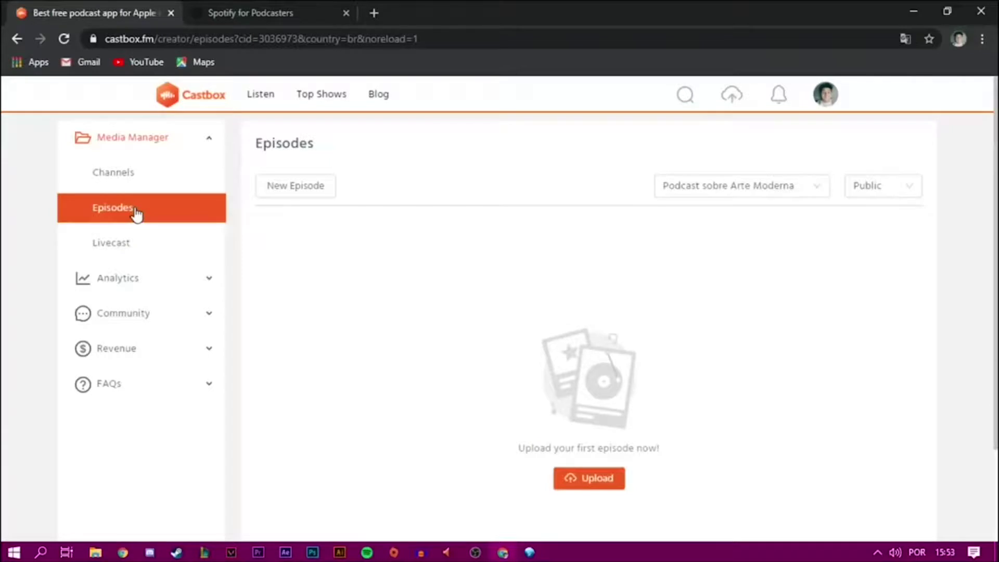
- Start a new episode upload for Podcast sobre Arte Moderna
left_click(287, 189)
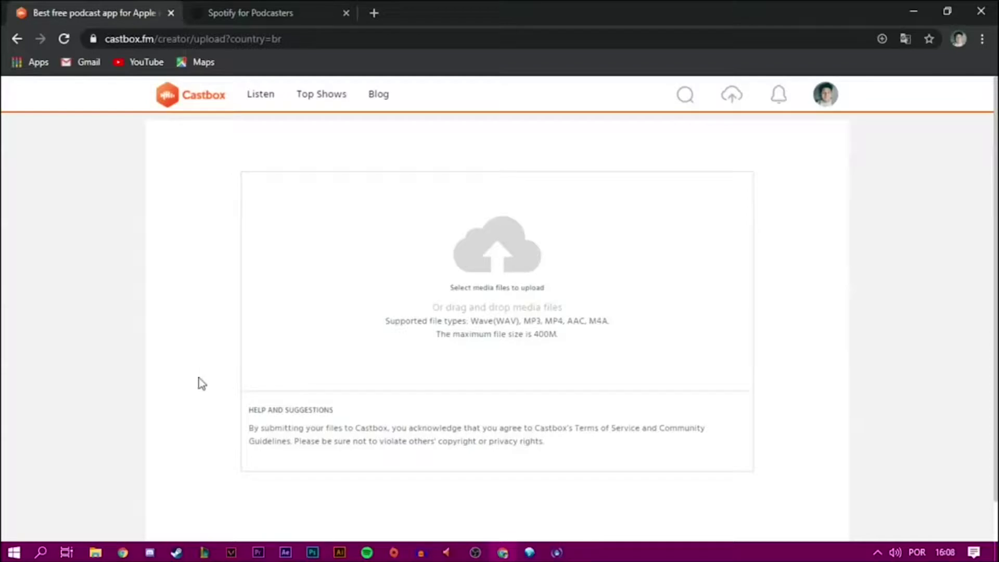
- Upload the exported podcast MP3 and retitle the episode 'Conceitos básicos sobre arte moderna'
left_click(96, 552)
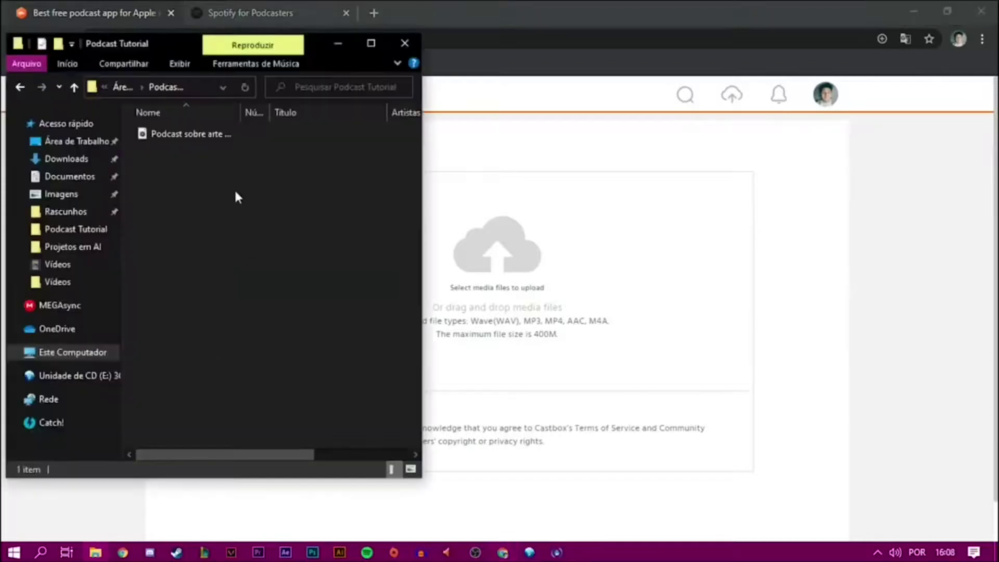
left_click_drag(228, 133, 521, 272)
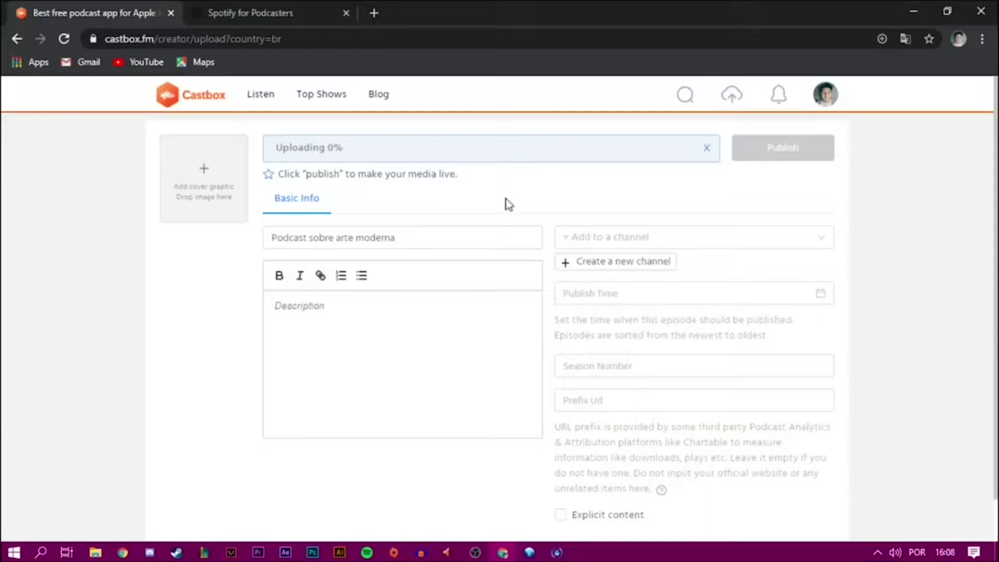
left_click_drag(464, 239, 251, 241)
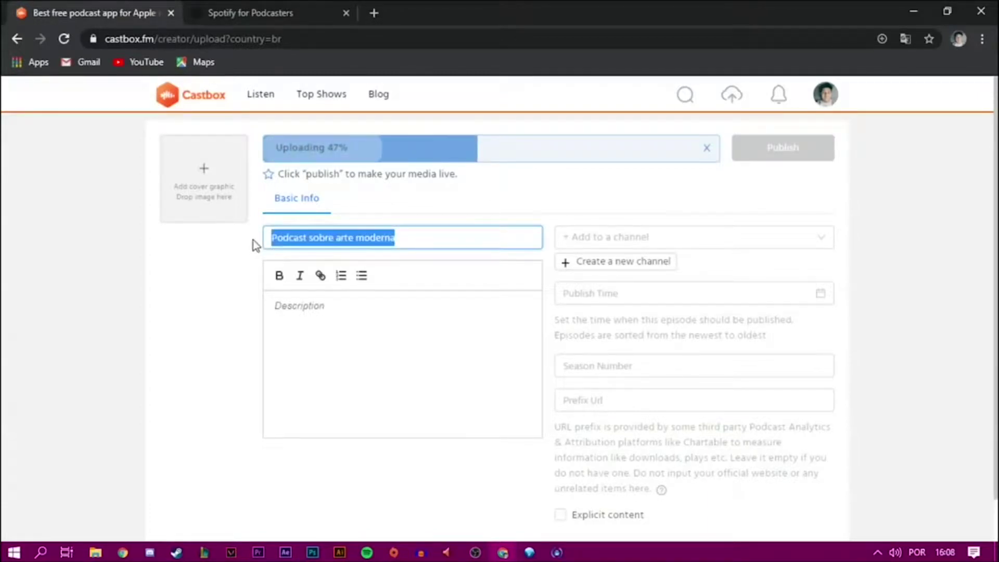
key("BackSpace")
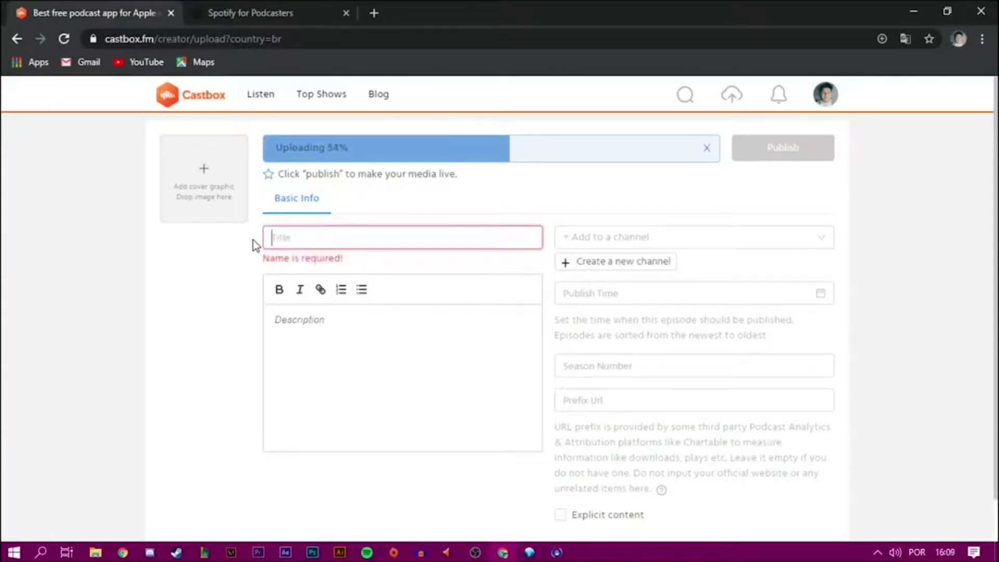
type("Co")
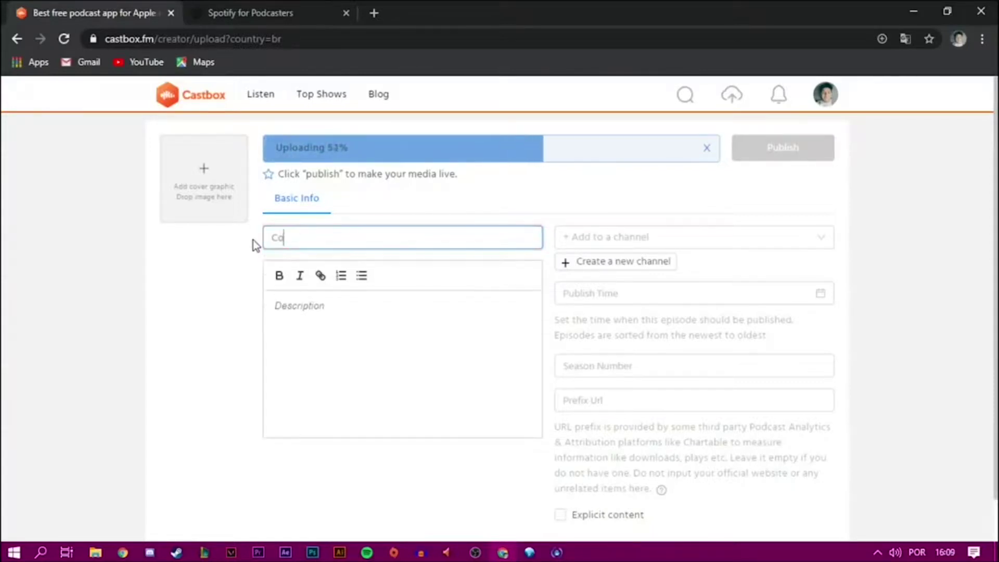
type("nceitos básicos sob")
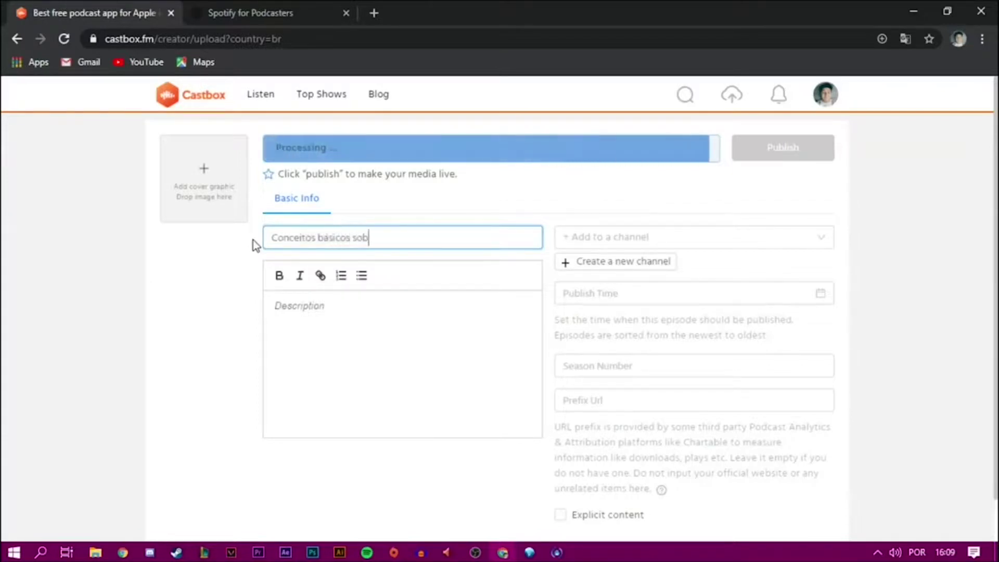
type("re arte moderna")
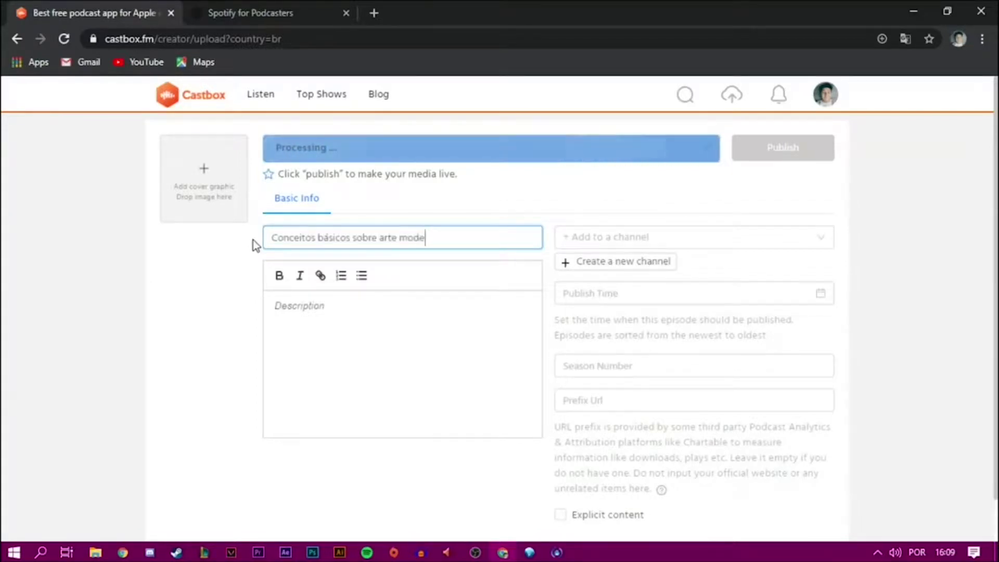
left_click(347, 320)
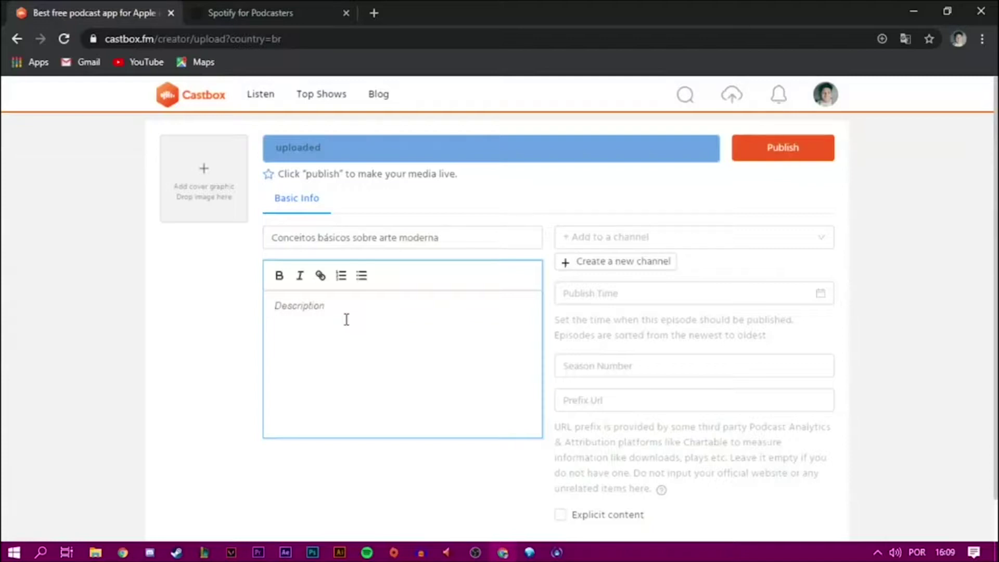
- Enter the episode description 'Início da arte moderna' and assign it to the Podcast sobre Arte Moderna channel
type("Inic")
type("io da arte modarna")
left_click(686, 243)
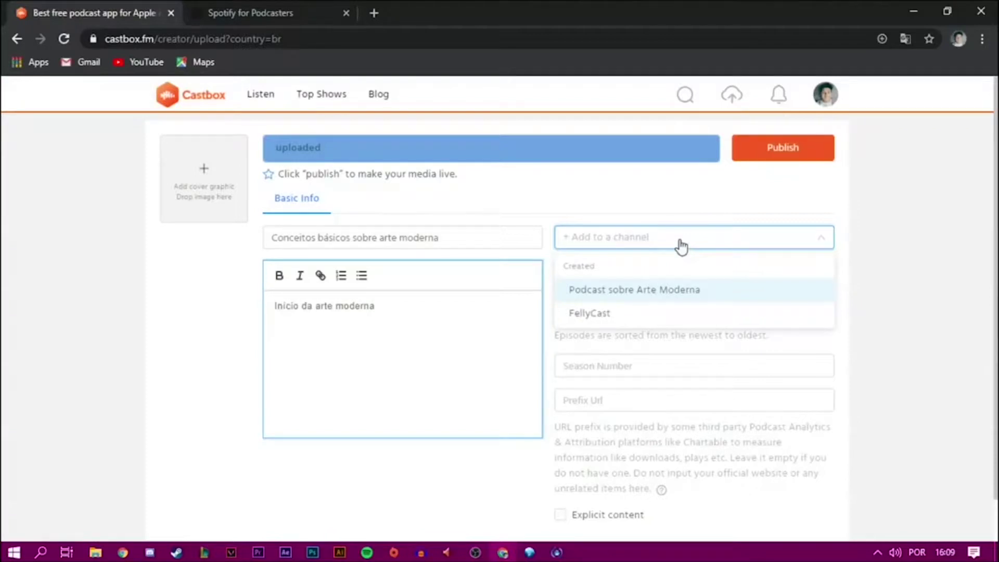
left_click(644, 291)
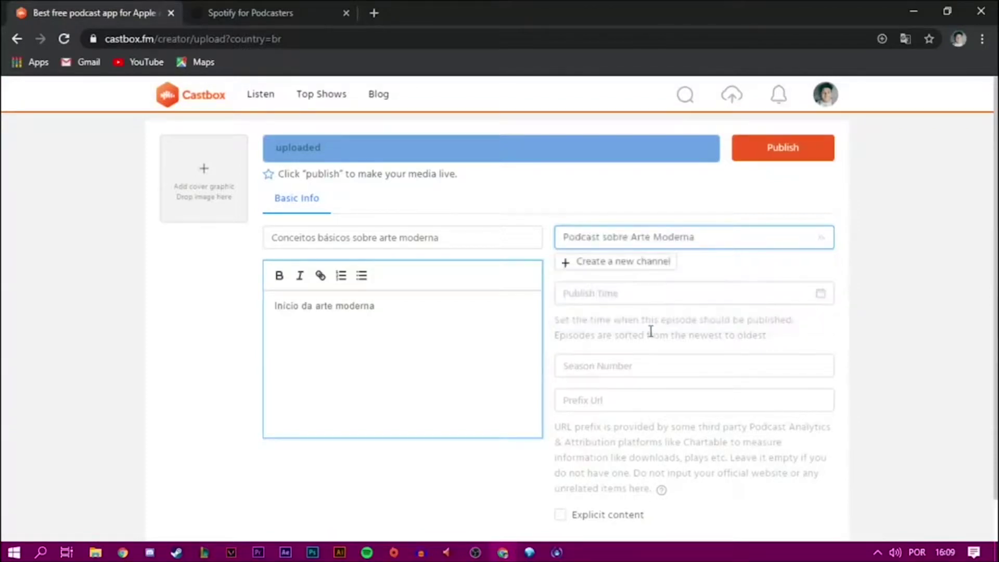
- Set the publish date to June 24, 2020, leave Prefix Url blank, and publish the episode
left_click(626, 292)
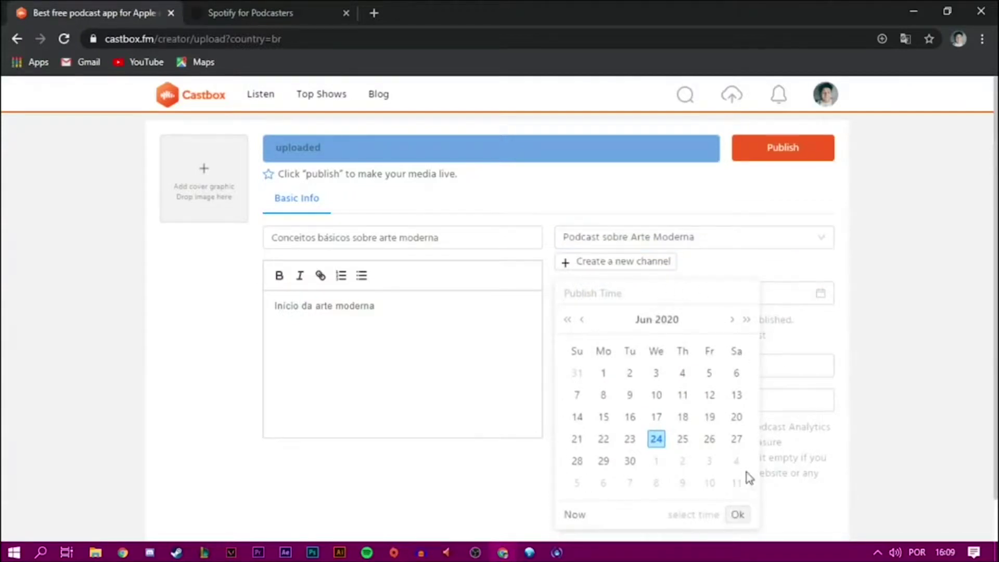
left_click(656, 438)
left_click(918, 361)
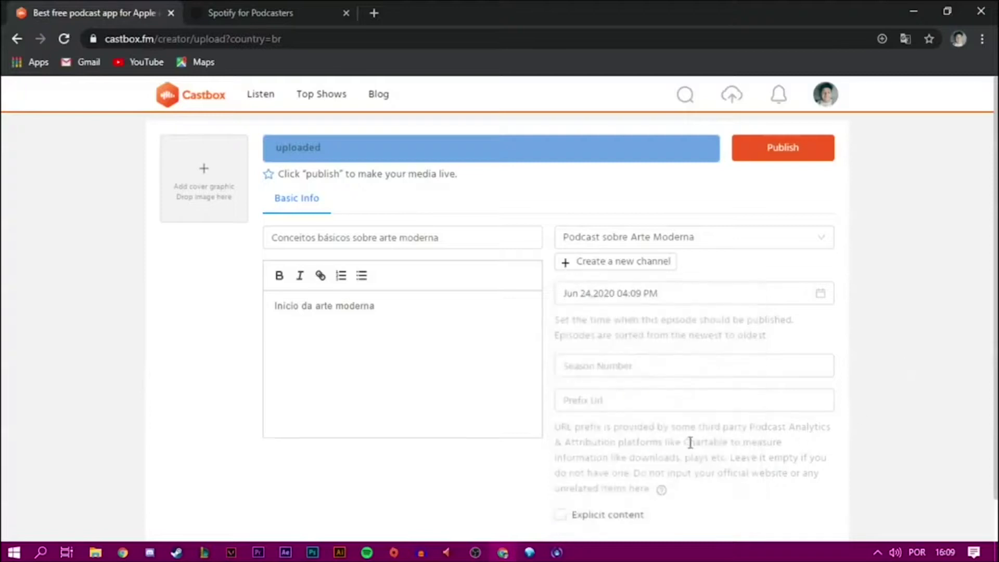
left_click(616, 399)
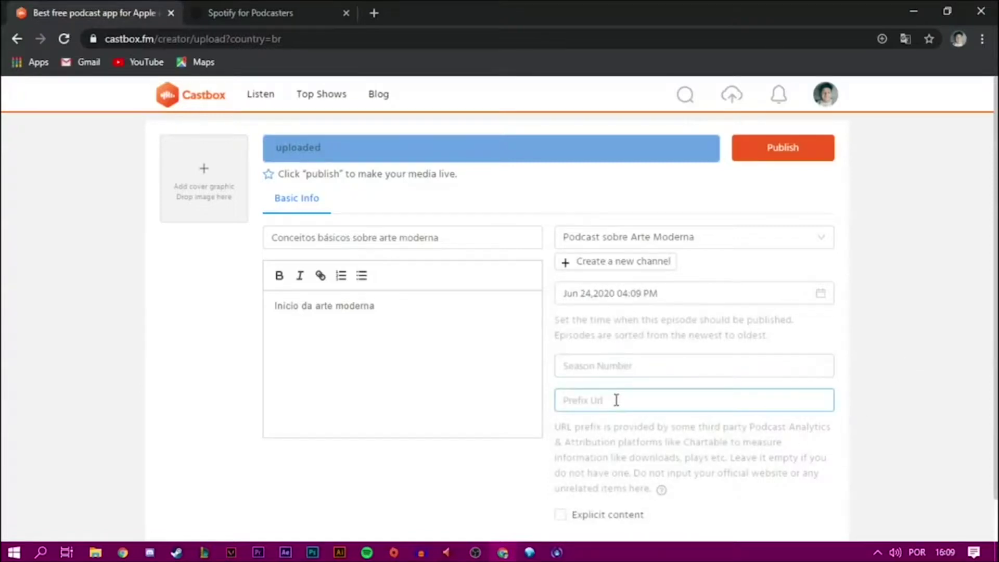
left_click(573, 421)
scroll(631, 475, "down", 1)
scroll(528, 406, "up", 1)
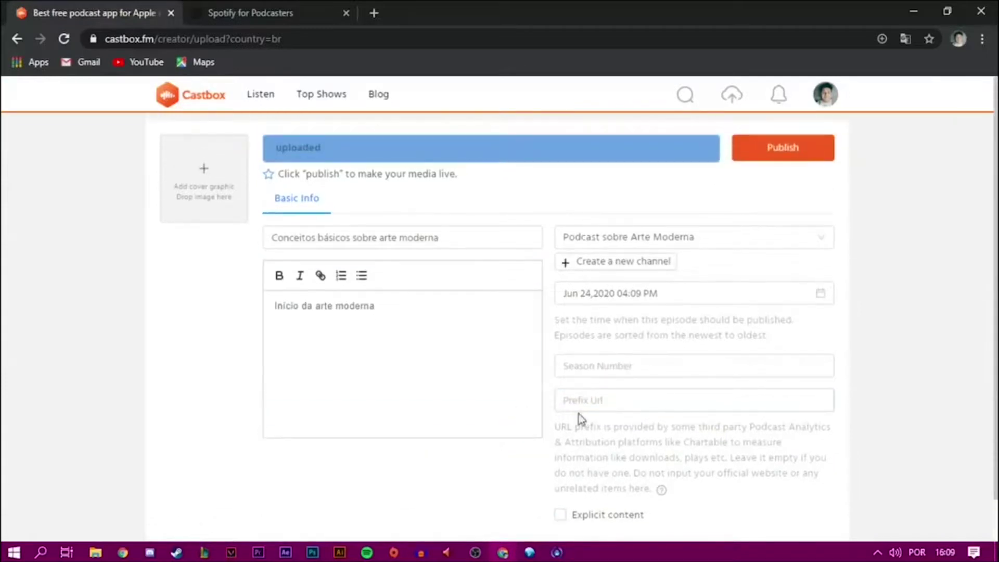
scroll(535, 452, "down", 1)
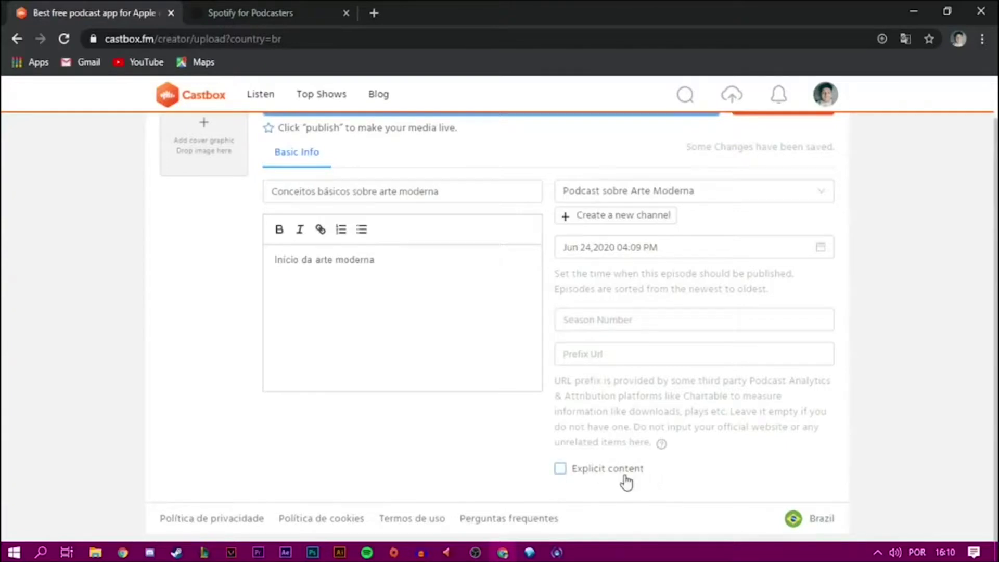
scroll(723, 411, "up", 1)
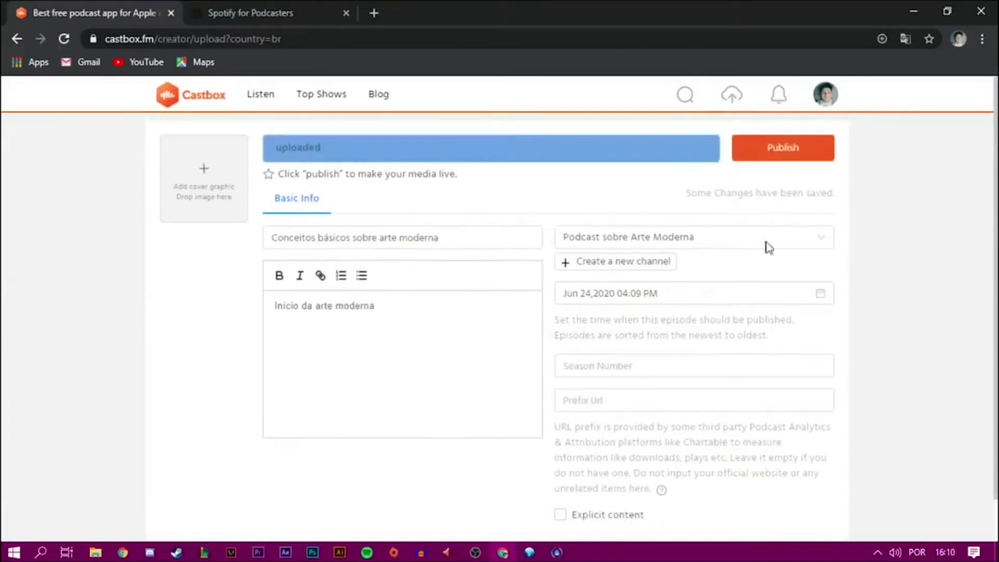
left_click(799, 158)
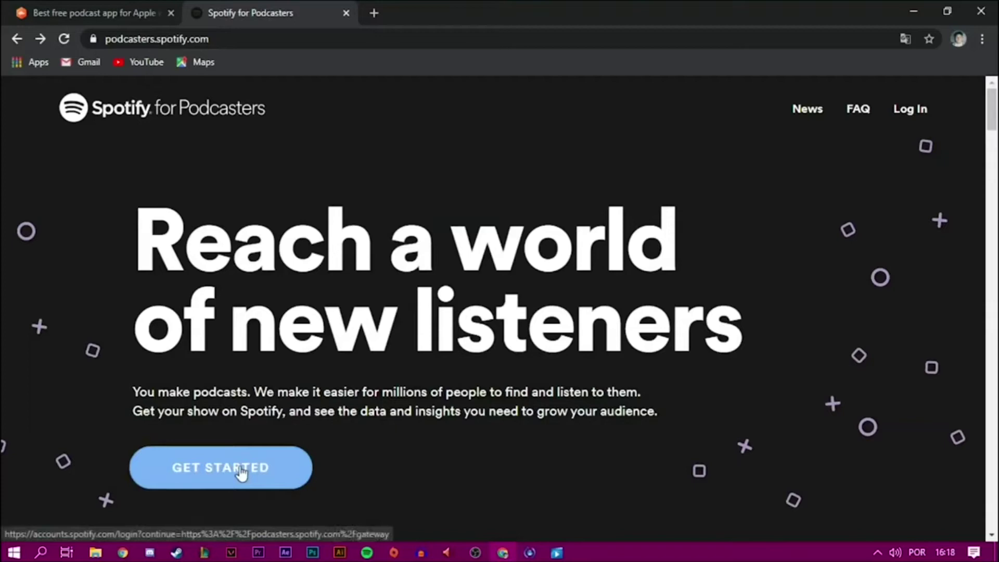
- Begin signing in to Spotify for Podcasters from the landing page's Get Started button
left_click(240, 470)
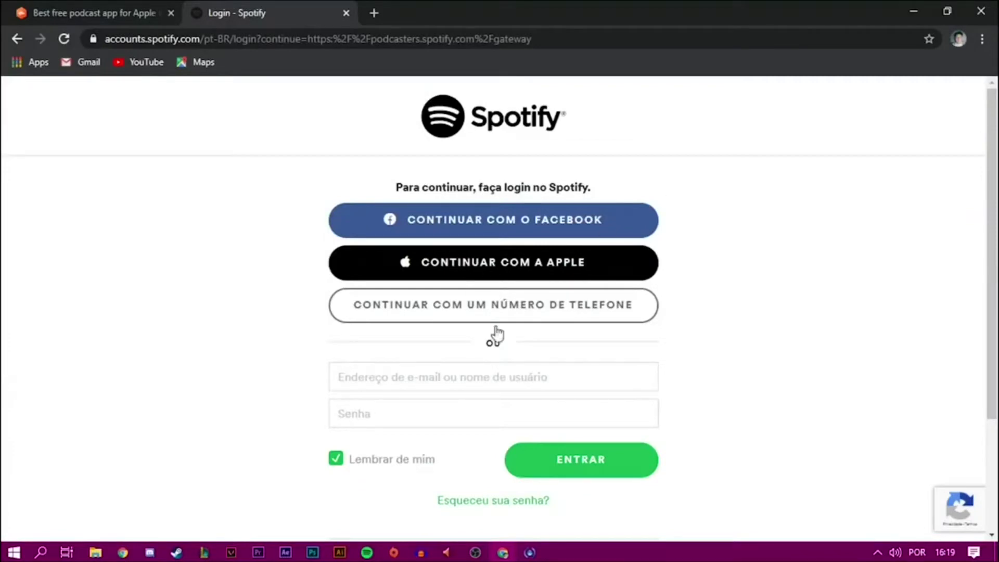
left_click(464, 370)
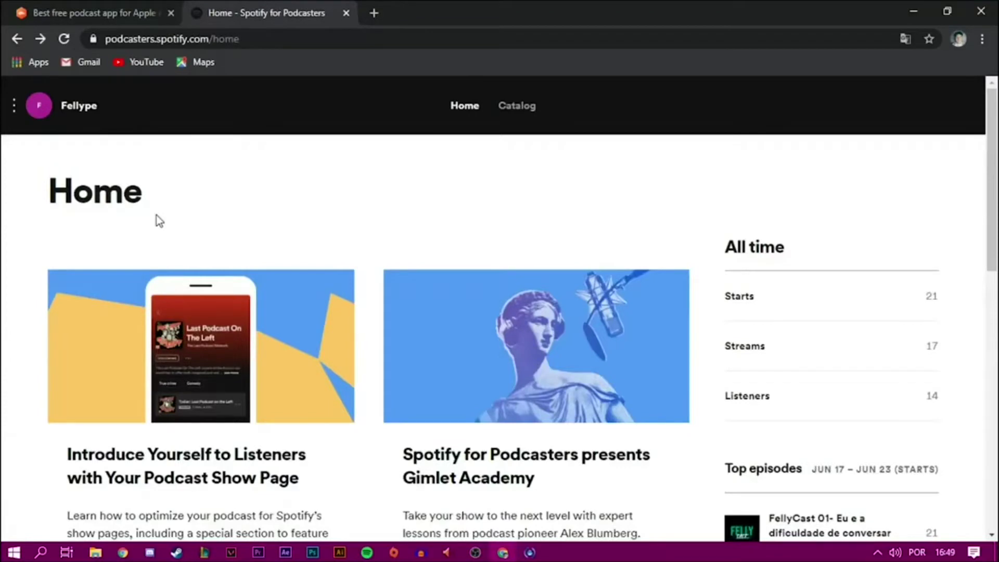
- From the side menu, go to Add or claim your podcast and start the RSS-feed Add a podcast flow
left_click(37, 106)
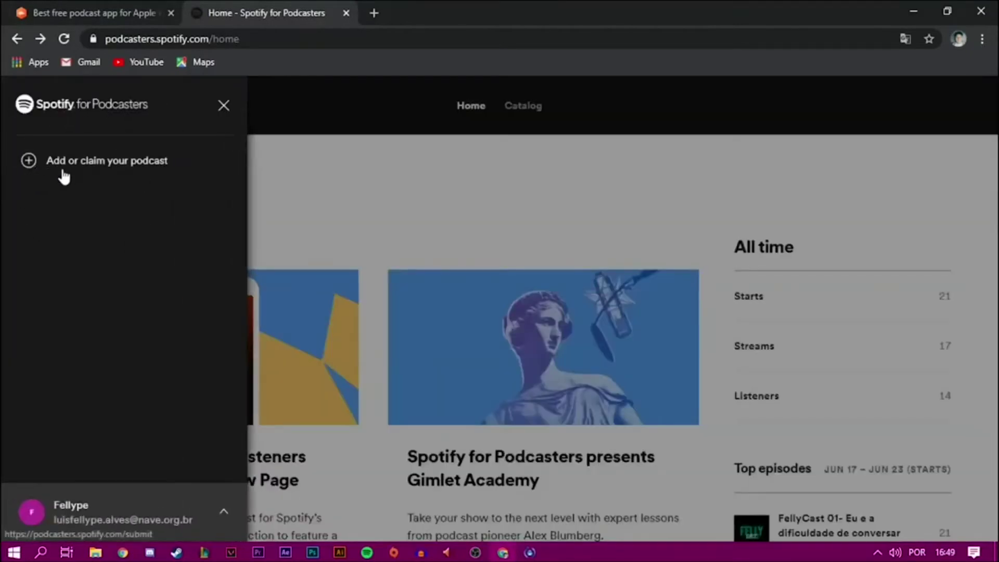
left_click(150, 172)
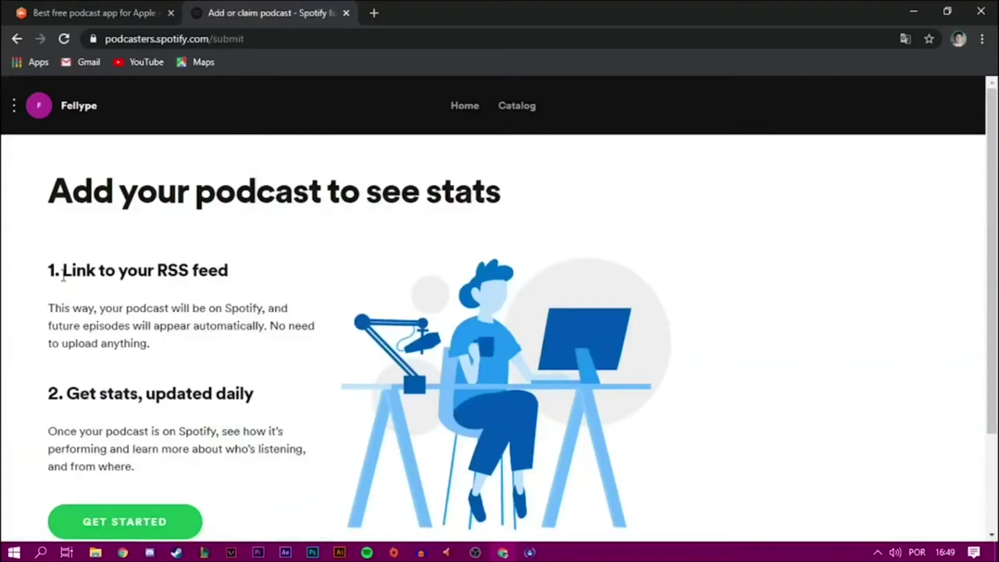
left_click_drag(49, 270, 233, 271)
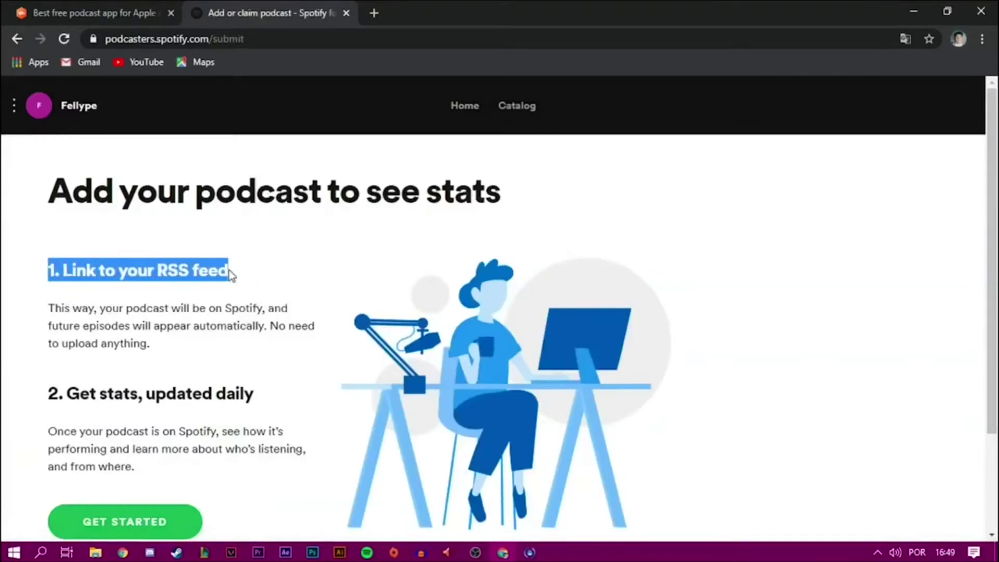
left_click(173, 269)
scroll(173, 270, "down", 3)
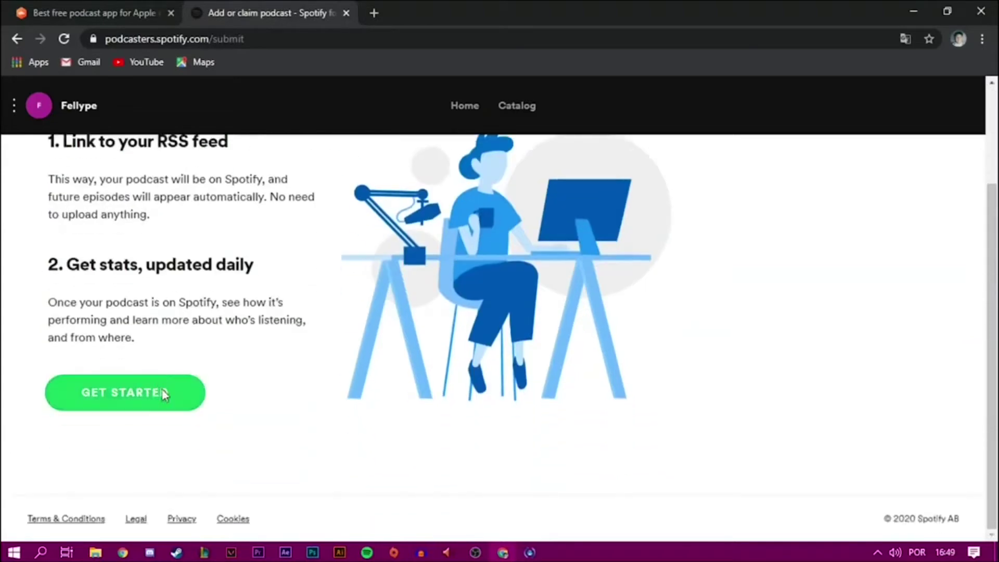
left_click(141, 402)
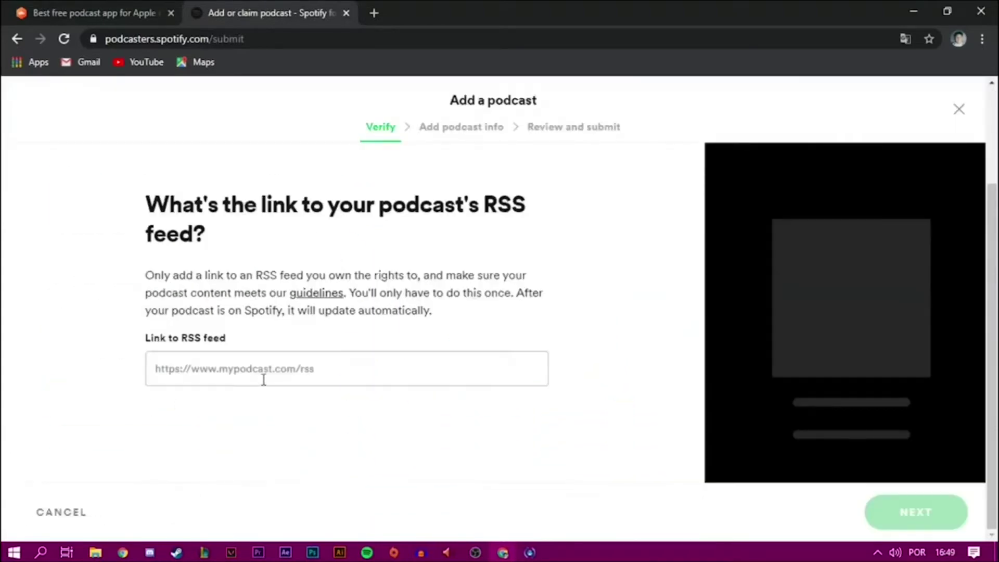
- Fill the RSS feed link with the saved Castbox feed URL and continue to ownership verification
left_click(263, 380)
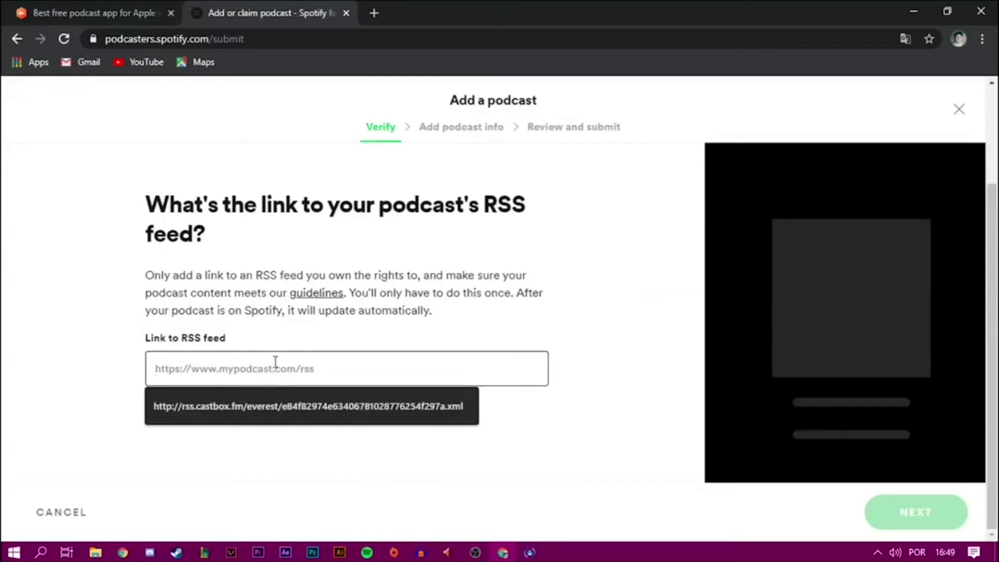
key("Down")
key("Return")
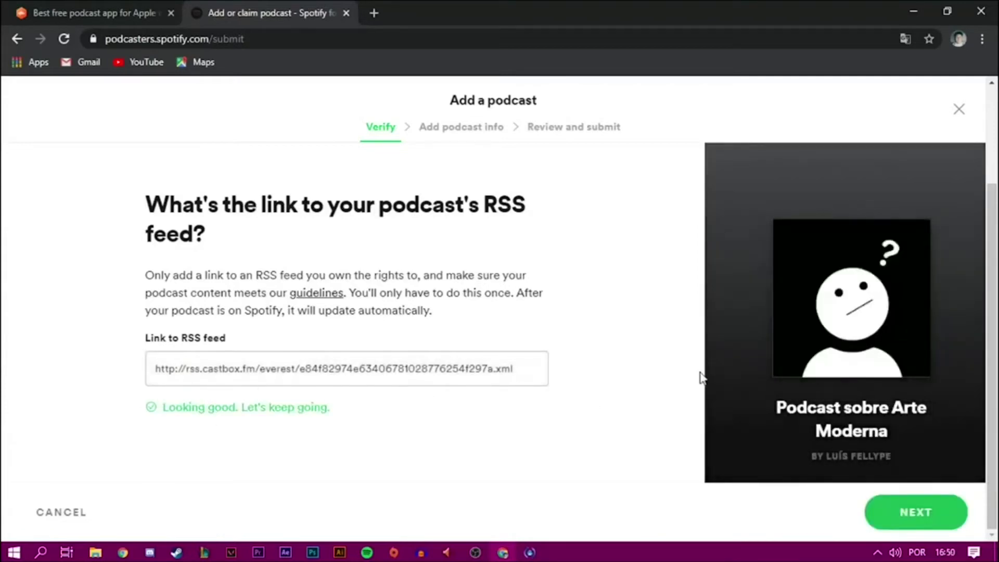
left_click(922, 512)
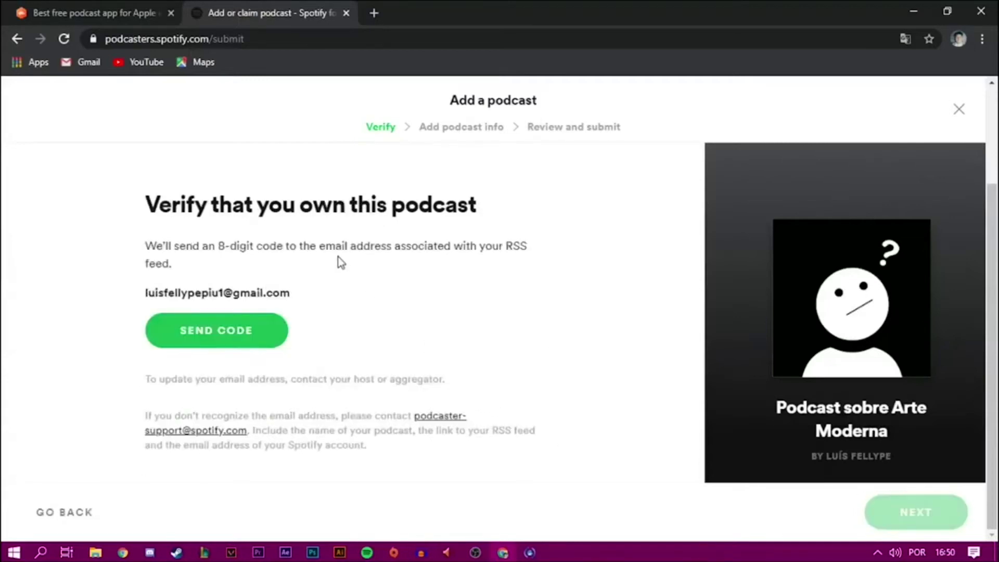